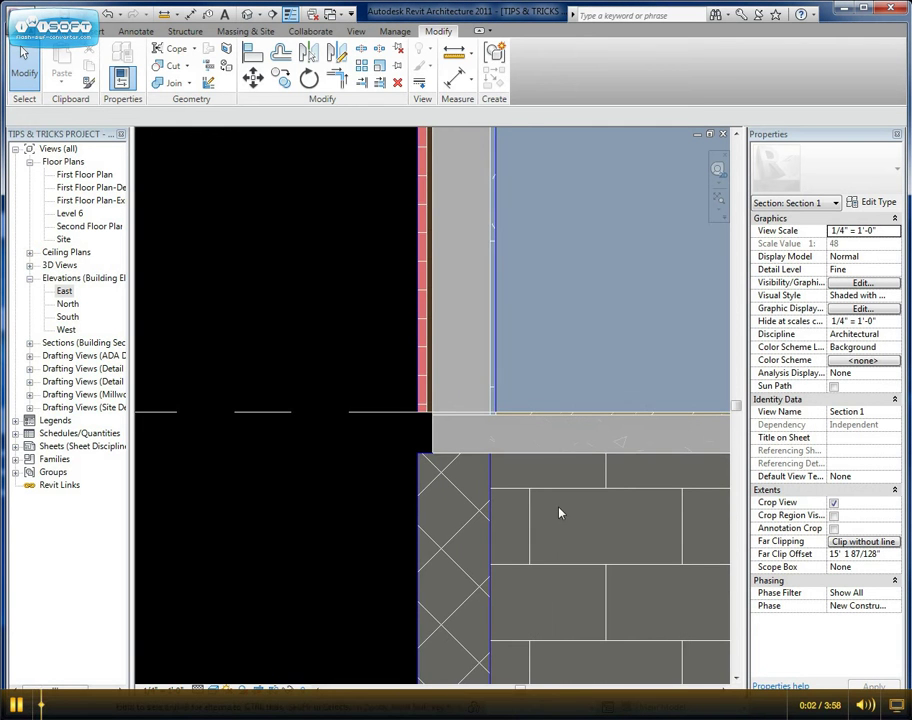
Step: Zoom in on the wall base where it meets the floor slab
middle_drag(344, 552, 257, 538)
scroll(242, 491, down, 1)
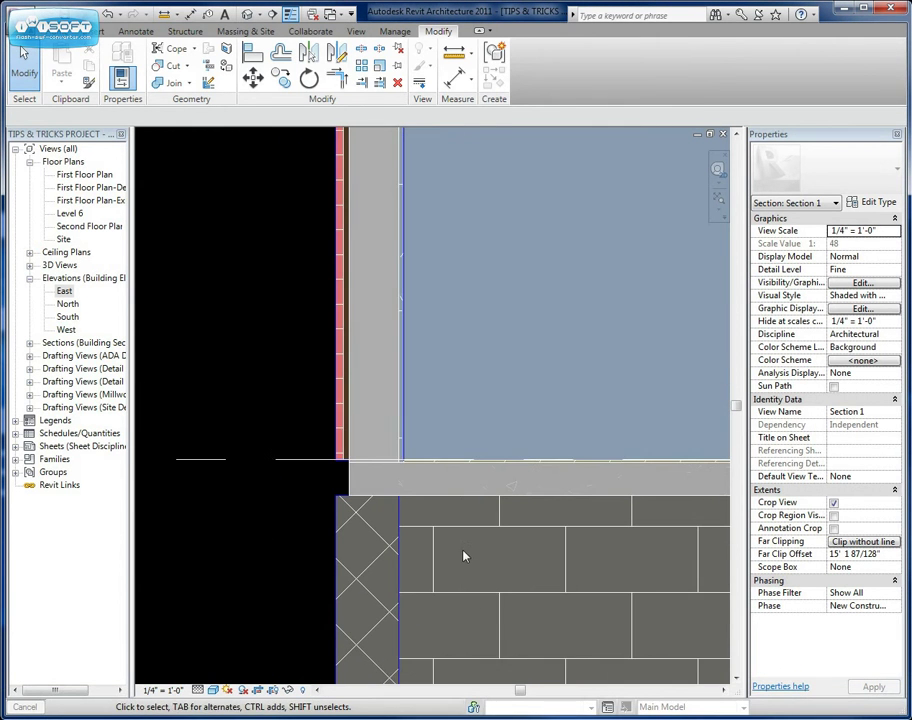
scroll(462, 548, up, 1)
scroll(460, 541, up, 2)
middle_drag(395, 518, 463, 569)
scroll(463, 569, down, 3)
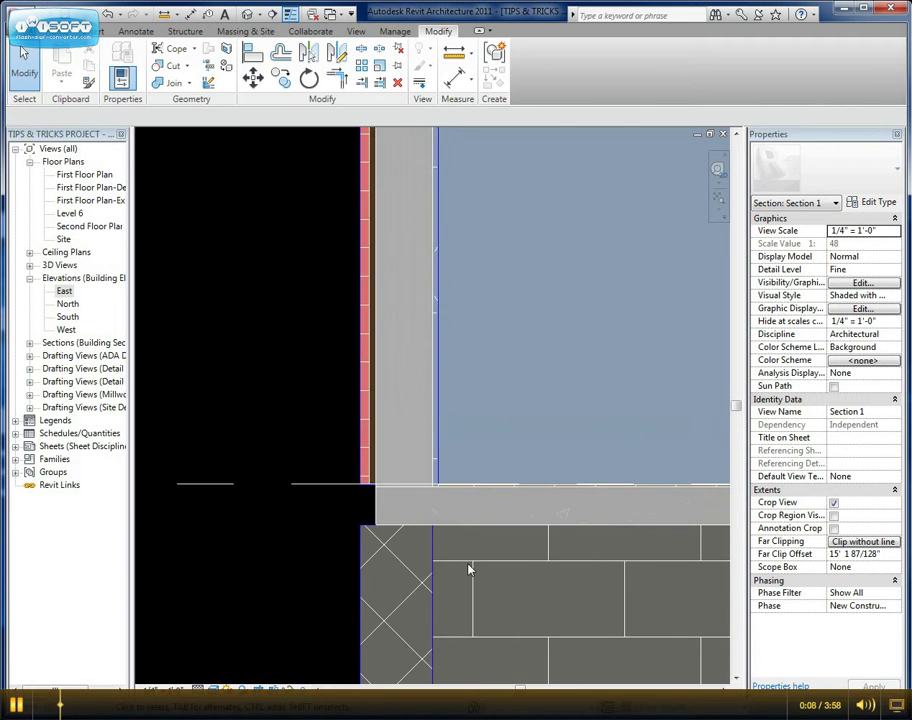
scroll(428, 450, down, 2)
Step: Hide all level lines in the section view by category
click(340, 390)
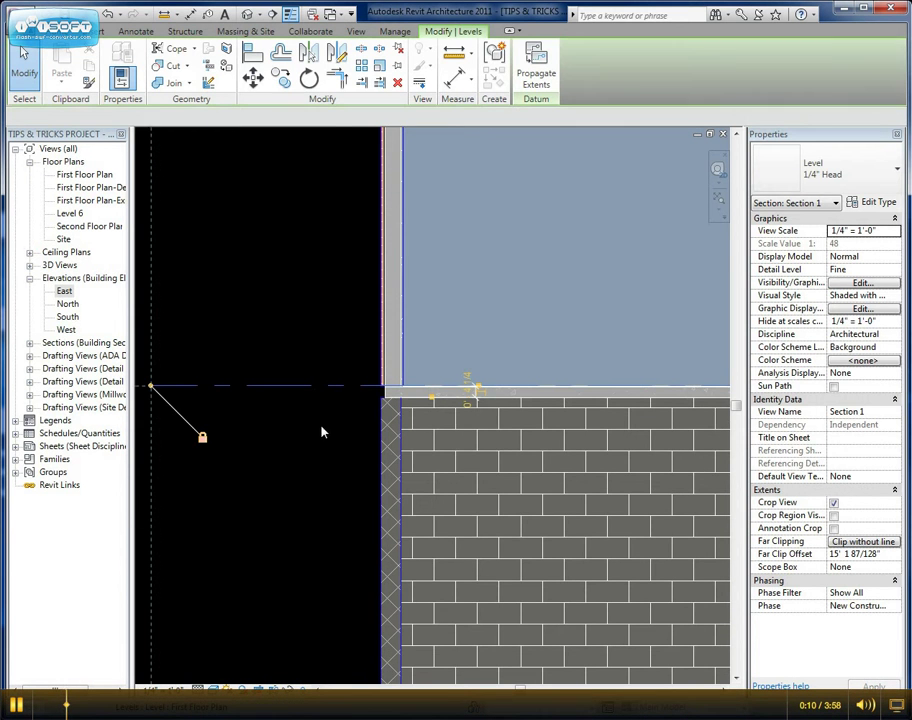
scroll(301, 476, down, 3)
middle_drag(301, 476, 332, 513)
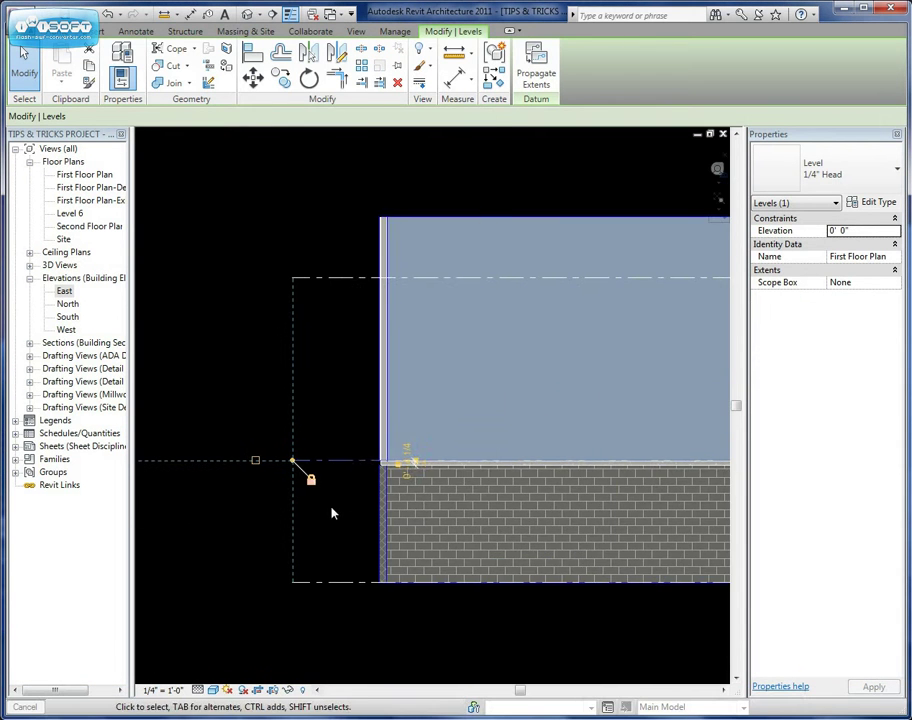
right_click(332, 508)
mouse_move(440, 262)
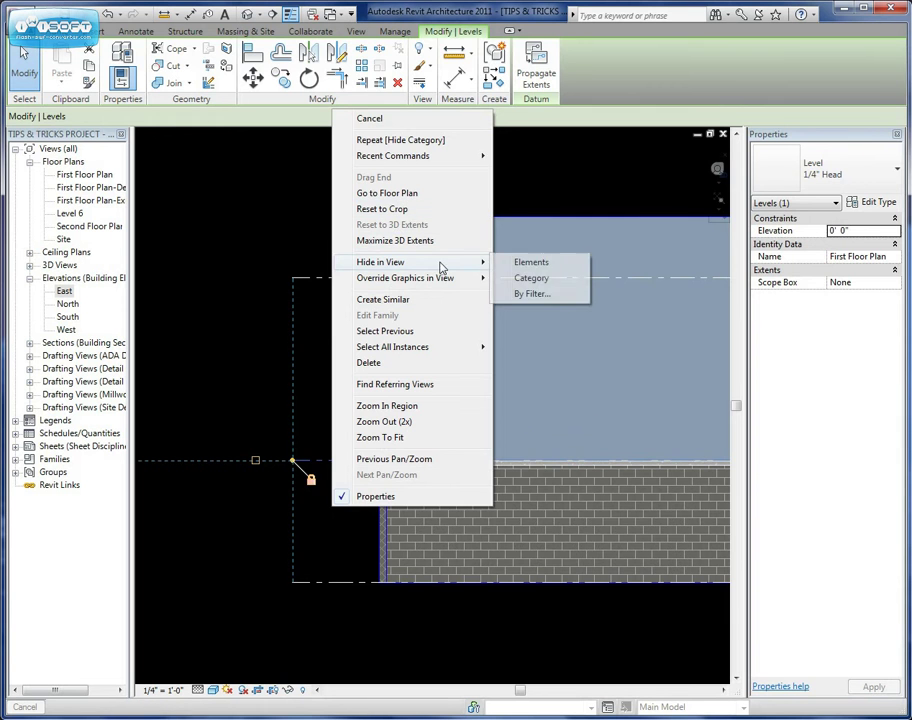
click(533, 395)
scroll(364, 474, up, 2)
scroll(364, 474, up, 3)
middle_drag(364, 474, 179, 543)
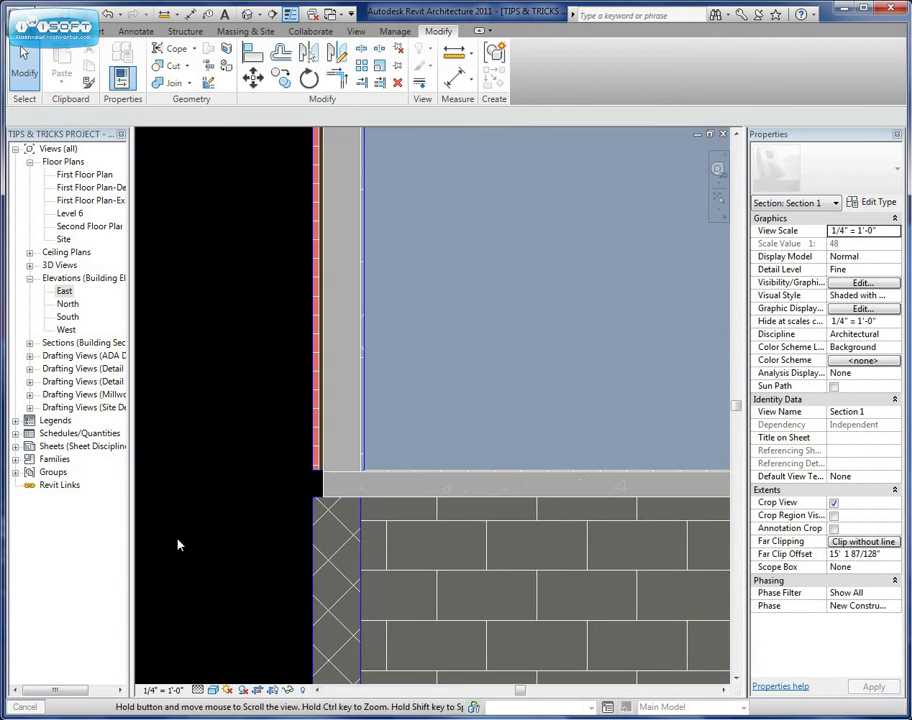
scroll(310, 480, up, 2)
Step: Join the stucco exterior wall to the floor slab with the Join tool
scroll(357, 447, up, 5)
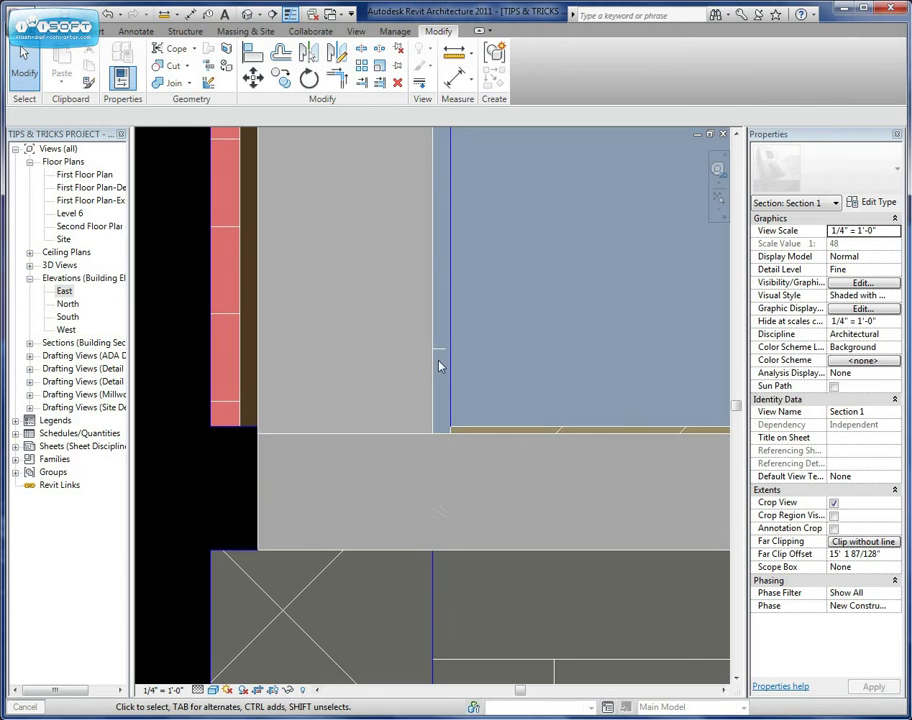
scroll(381, 328, down, 1)
click(167, 84)
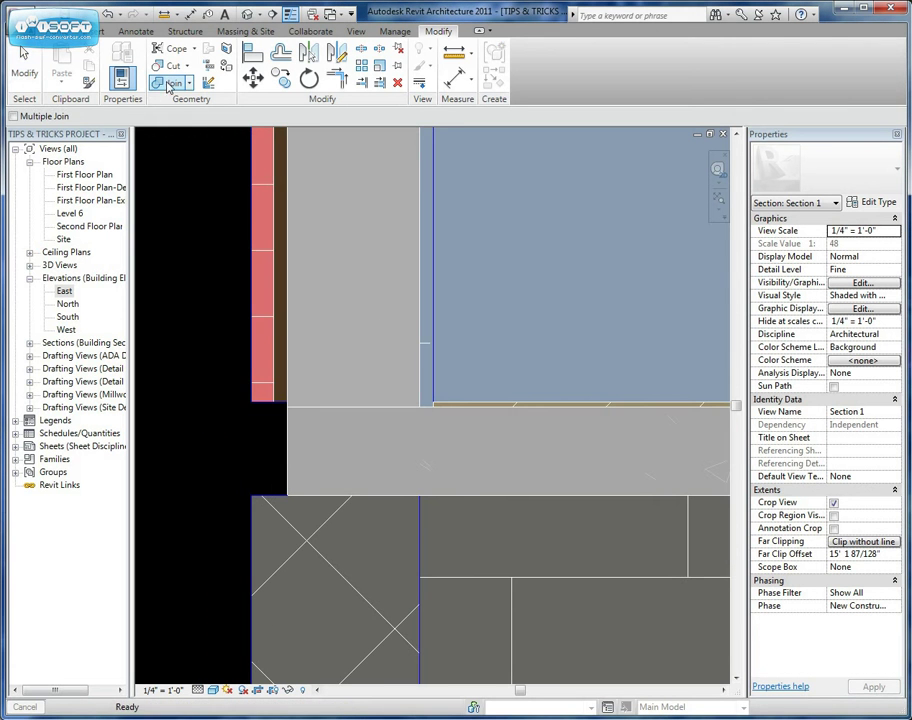
click(428, 335)
click(499, 399)
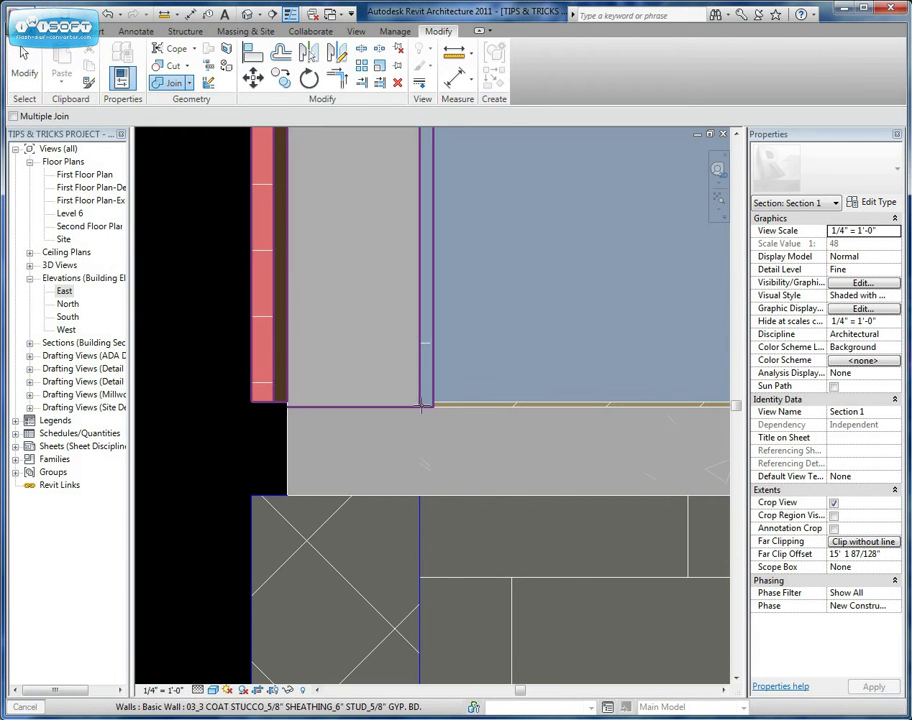
key(Escape)
scroll(387, 417, up, 2)
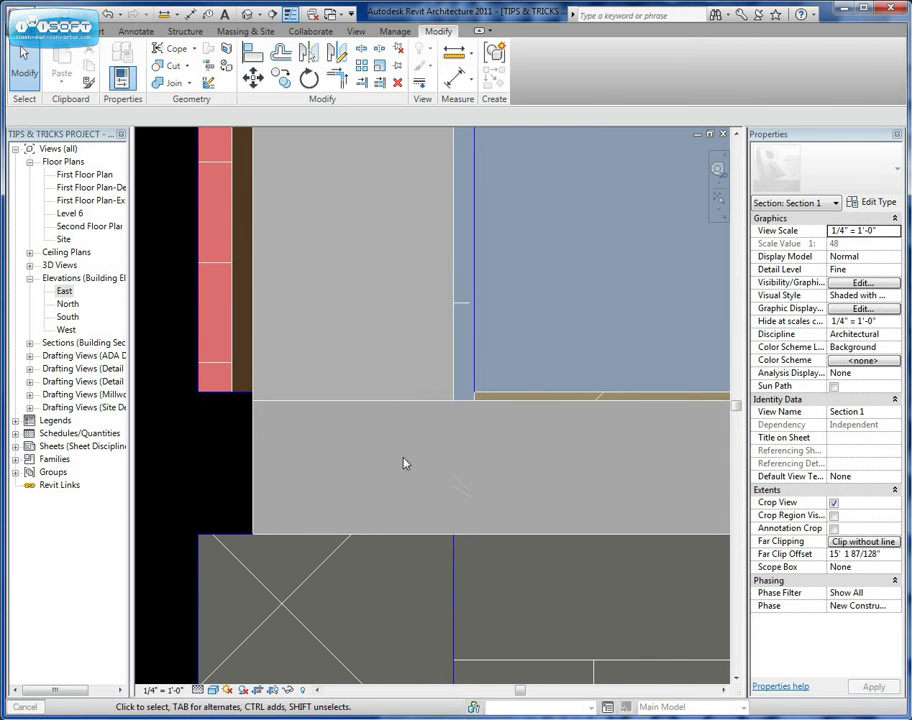
middle_drag(355, 481, 470, 478)
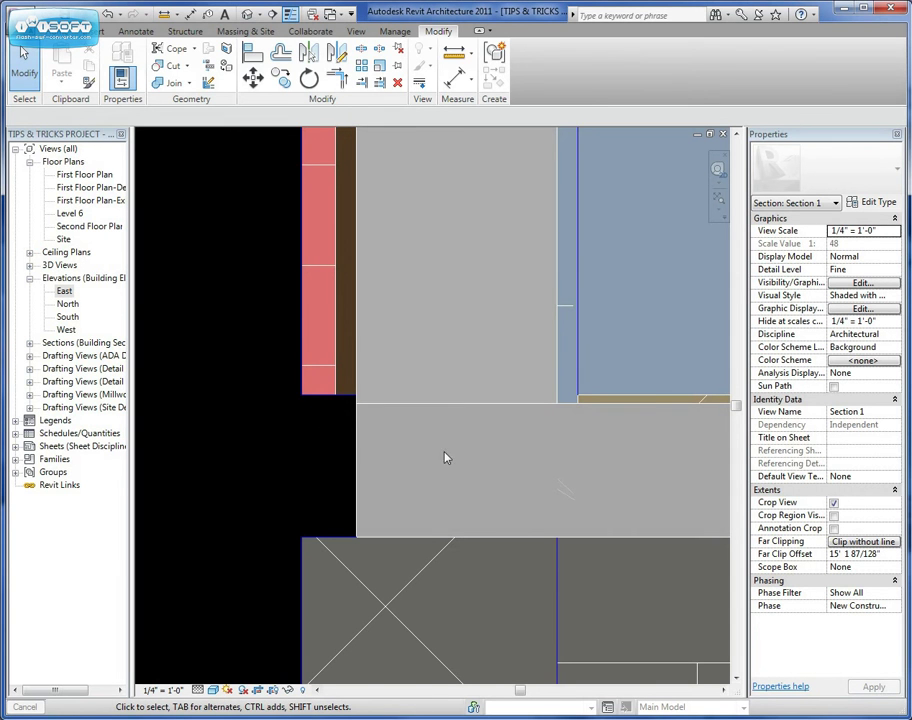
scroll(445, 458, down, 2)
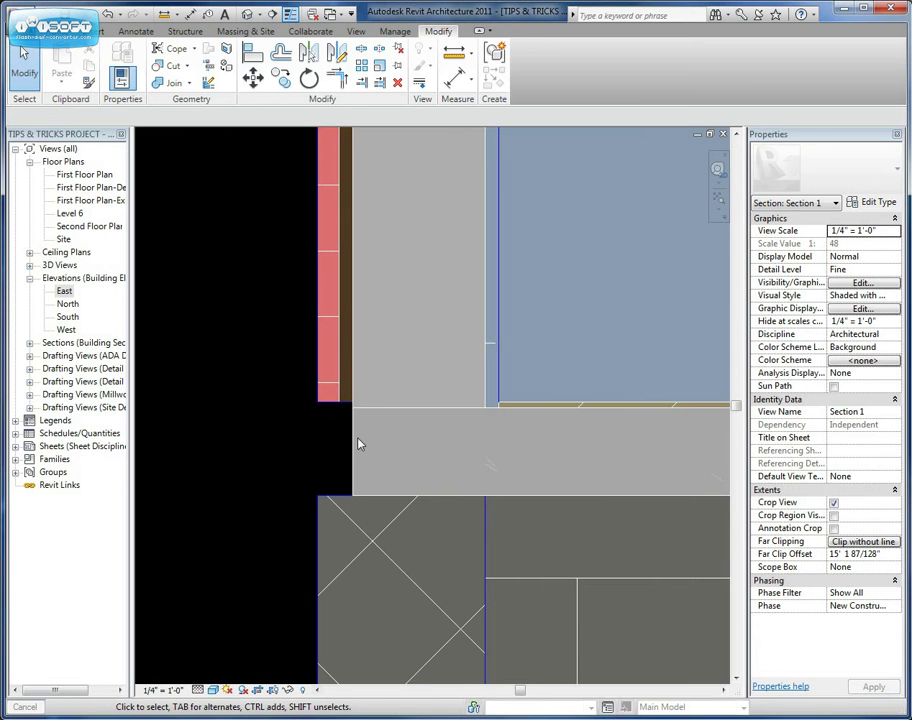
Step: Open the layer structure editor for the stucco exterior wall's type
click(338, 380)
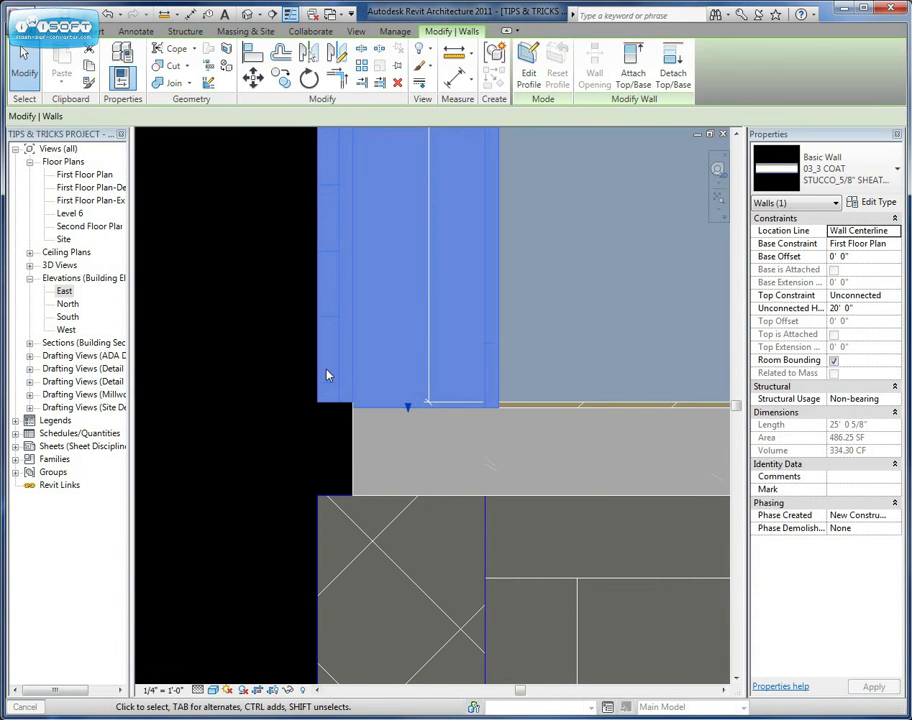
click(868, 203)
drag(37, 175, 349, 51)
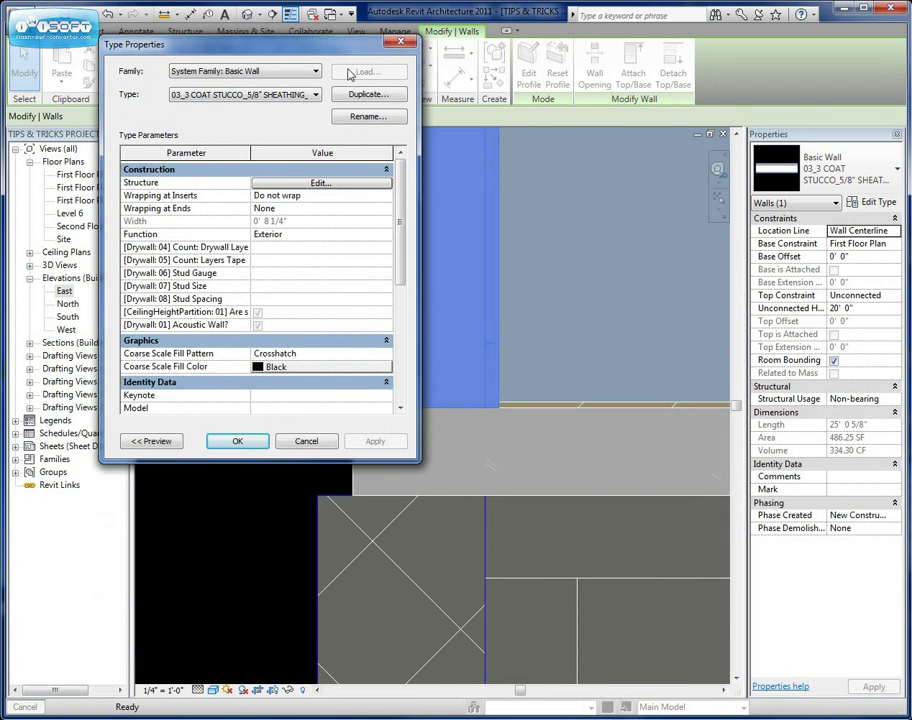
click(320, 183)
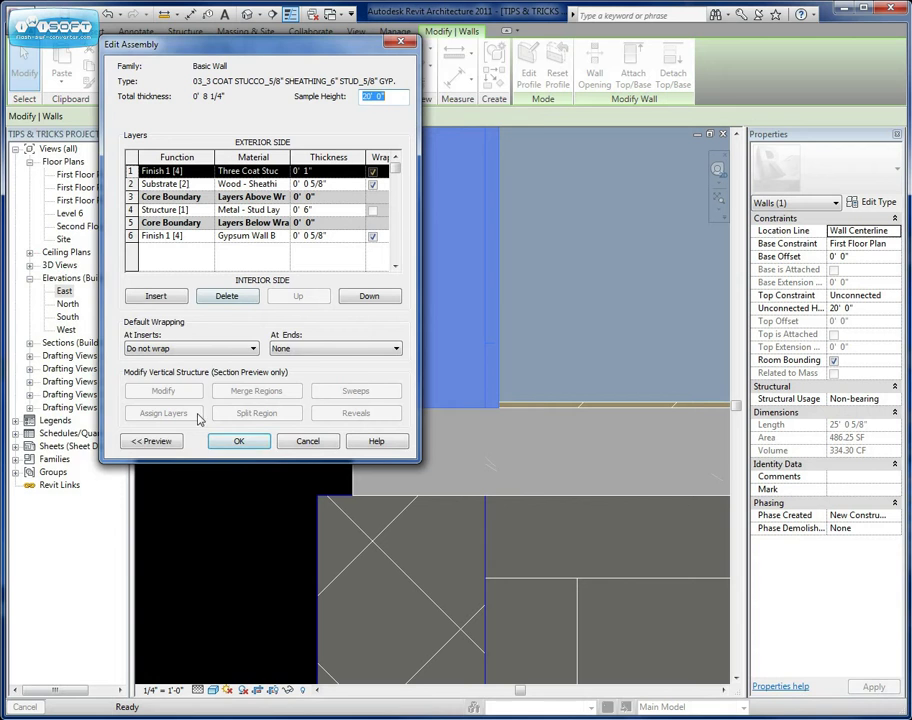
Step: Show the assembly preview as a Section view and zoom into it
click(152, 440)
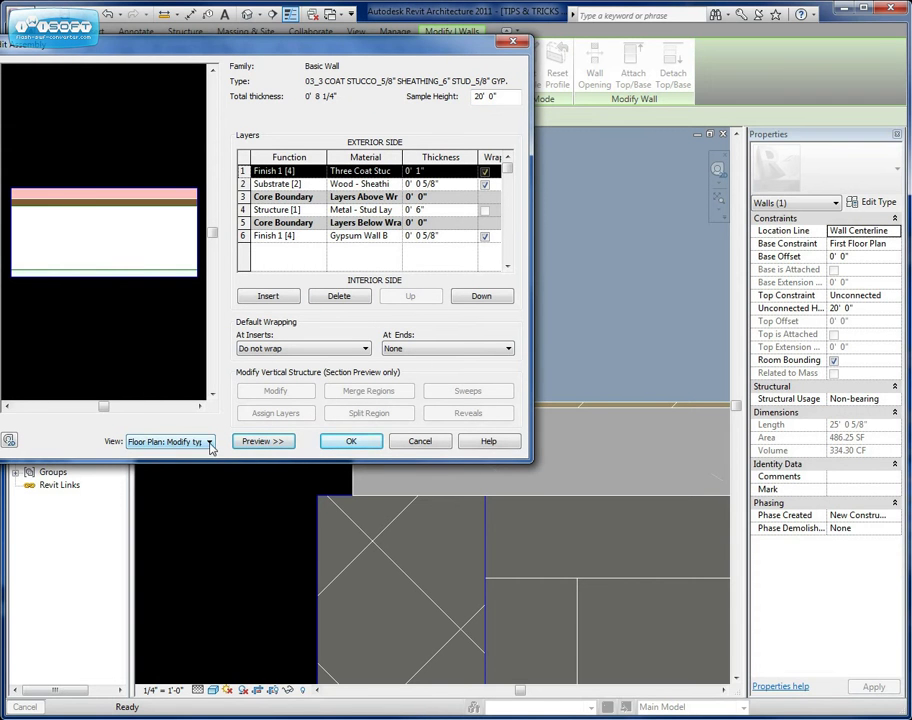
click(209, 442)
click(212, 465)
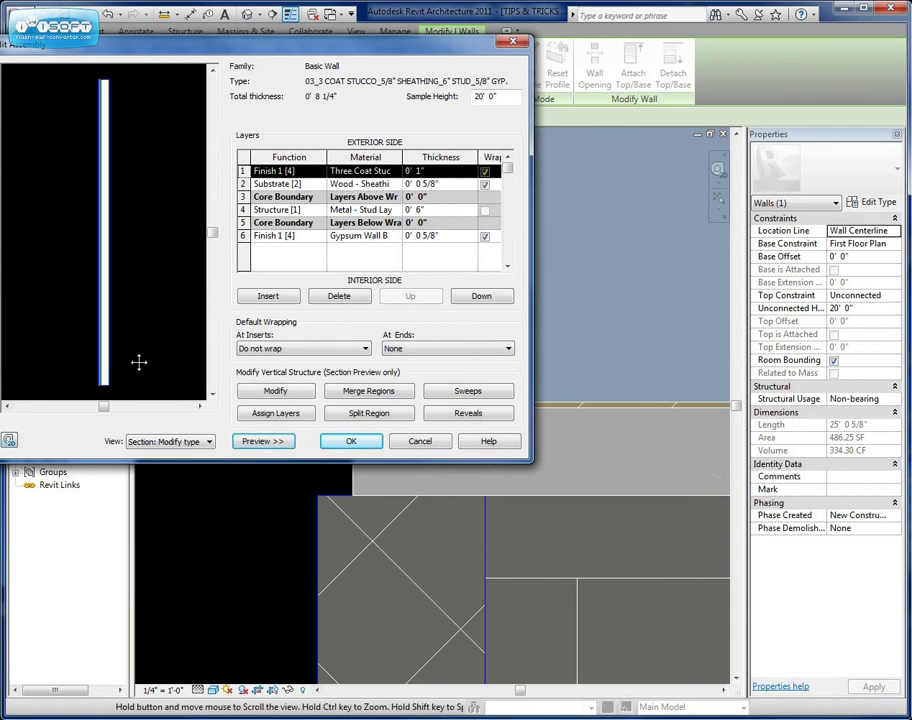
scroll(134, 340, up, 5)
scroll(108, 310, up, 5)
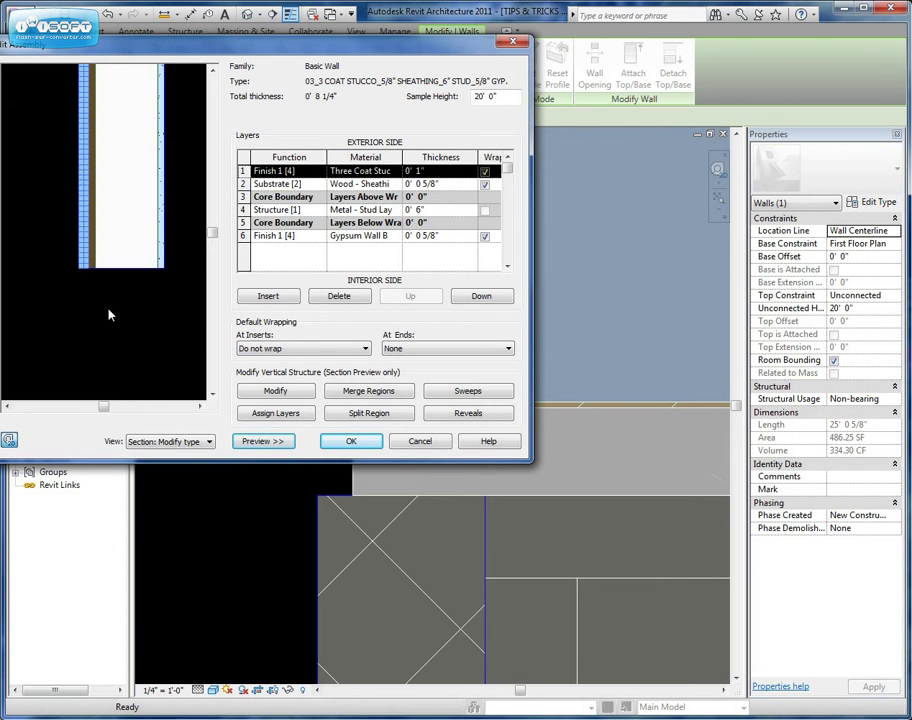
scroll(118, 311, down, 2)
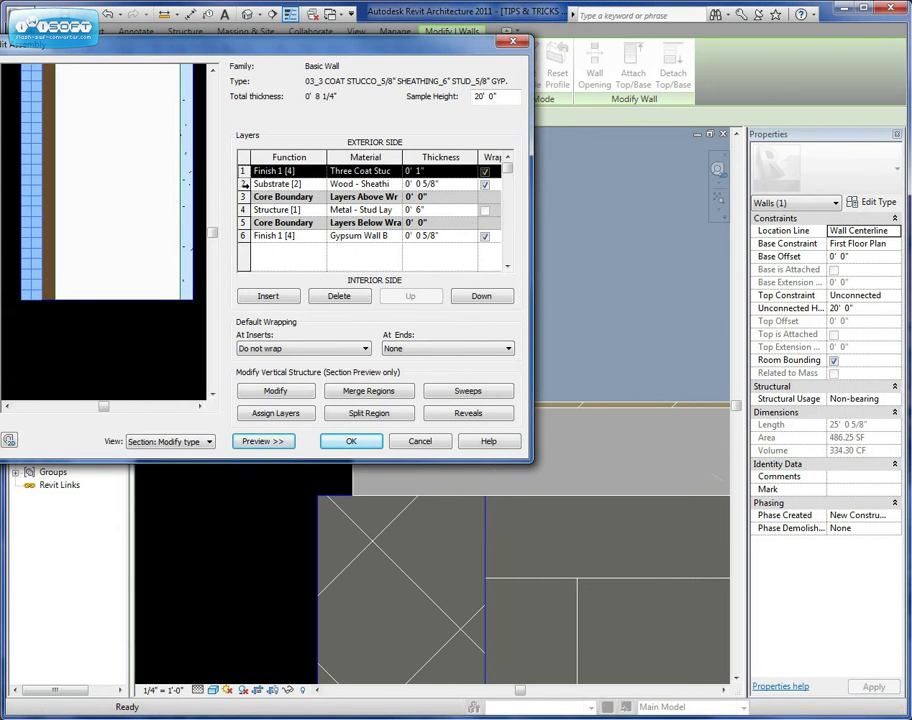
Step: Inspect the sheathing, stud, gypsum and stucco layer rows in the preview
click(244, 185)
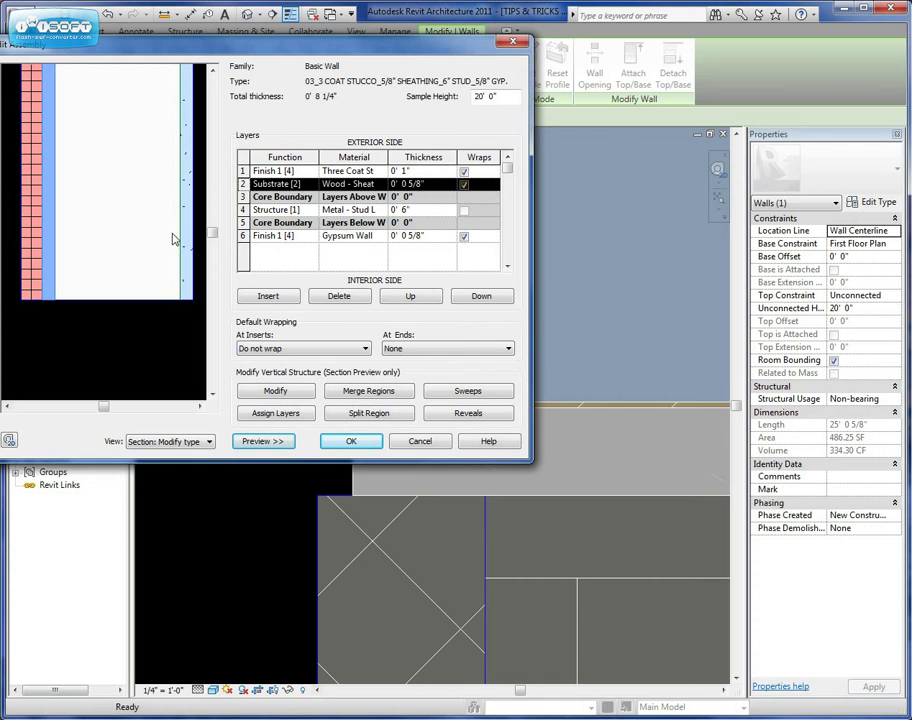
click(244, 209)
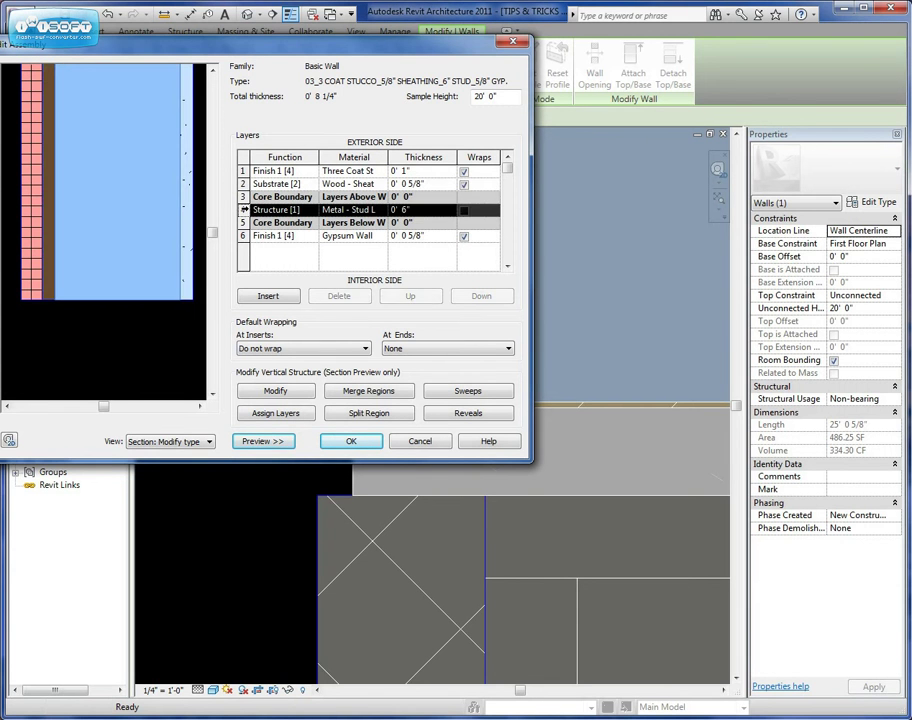
click(244, 236)
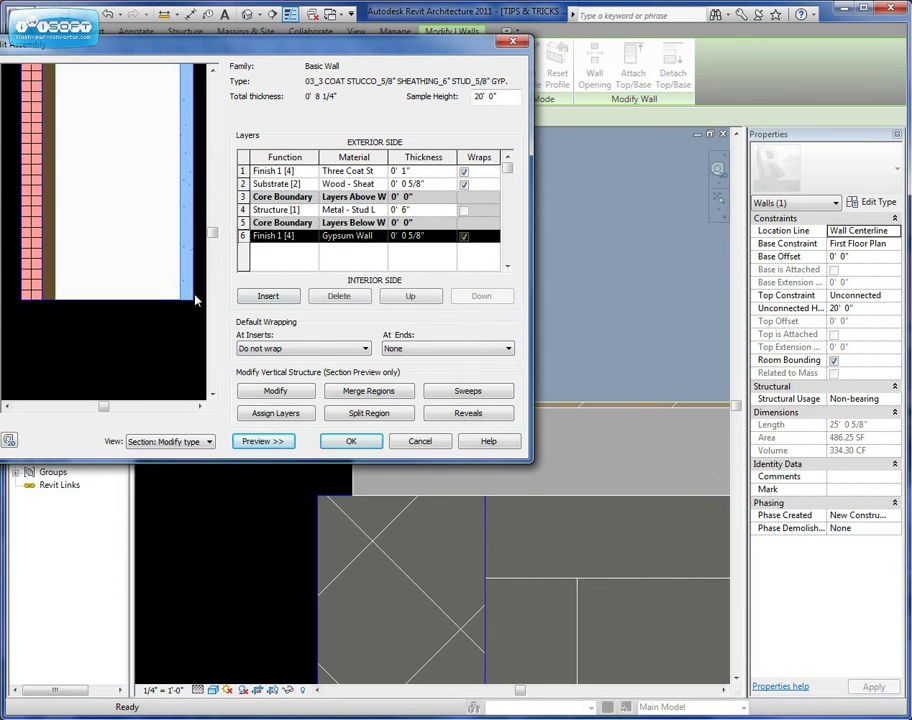
click(246, 171)
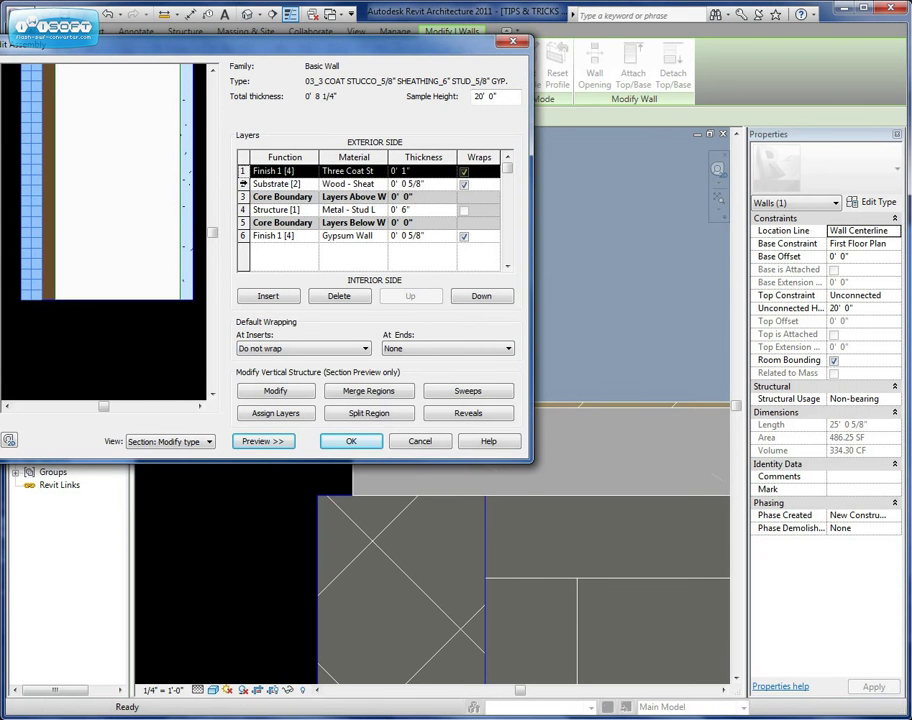
click(243, 185)
click(244, 172)
Step: Unlock the bottom boundary of the exterior layers and accept the assembly changes
click(272, 392)
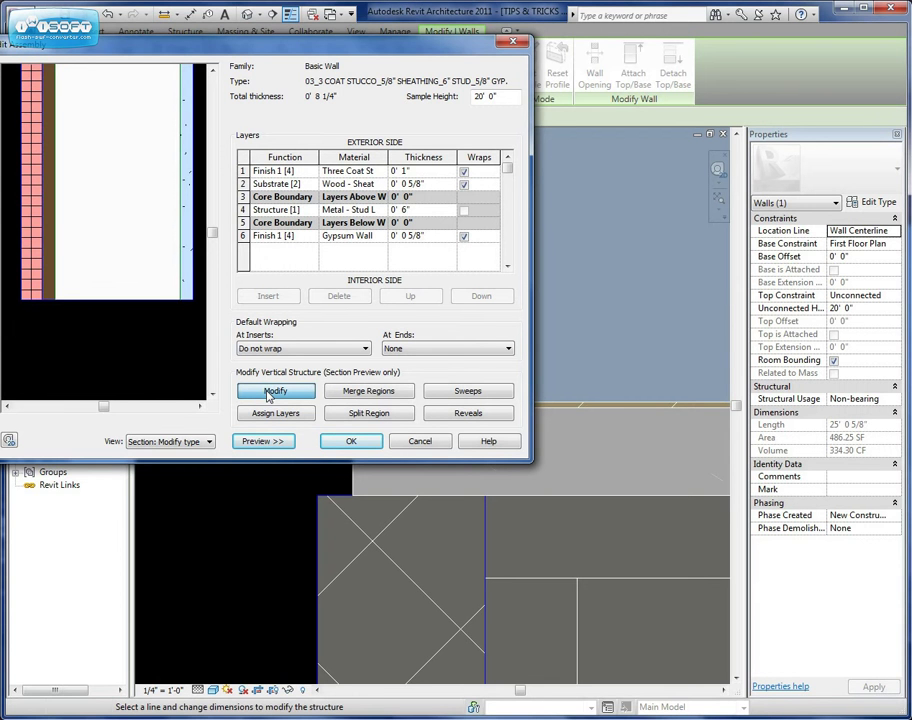
scroll(28, 305, up, 4)
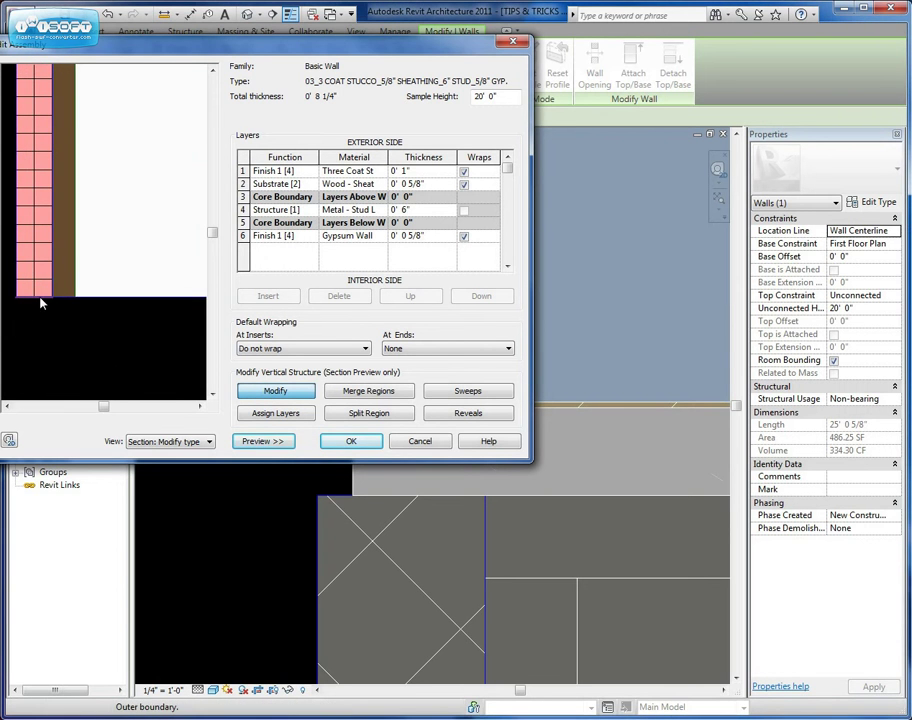
scroll(33, 307, up, 2)
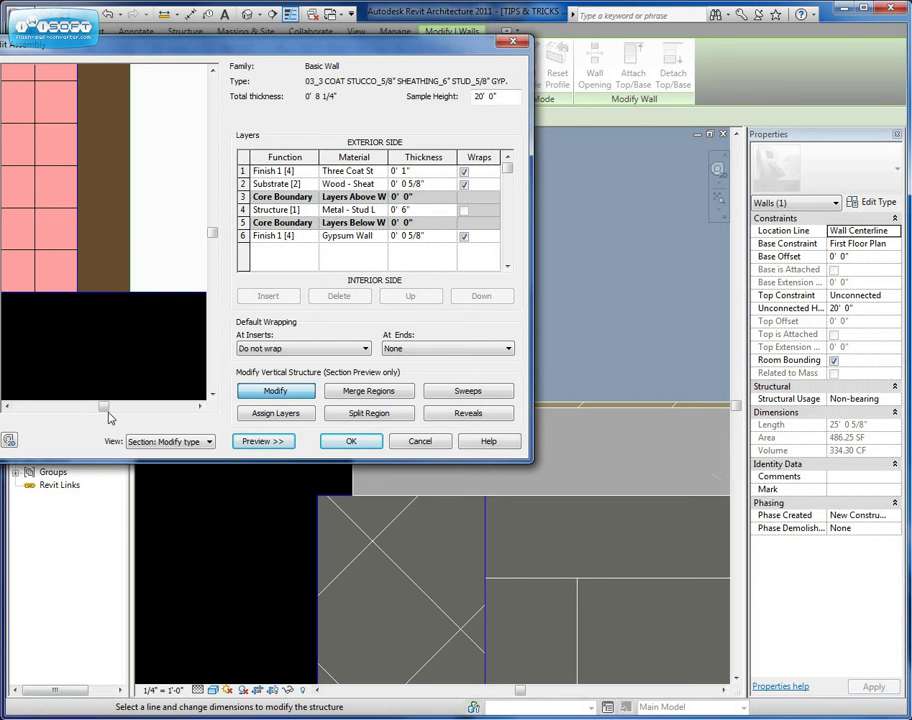
middle_drag(33, 307, 98, 327)
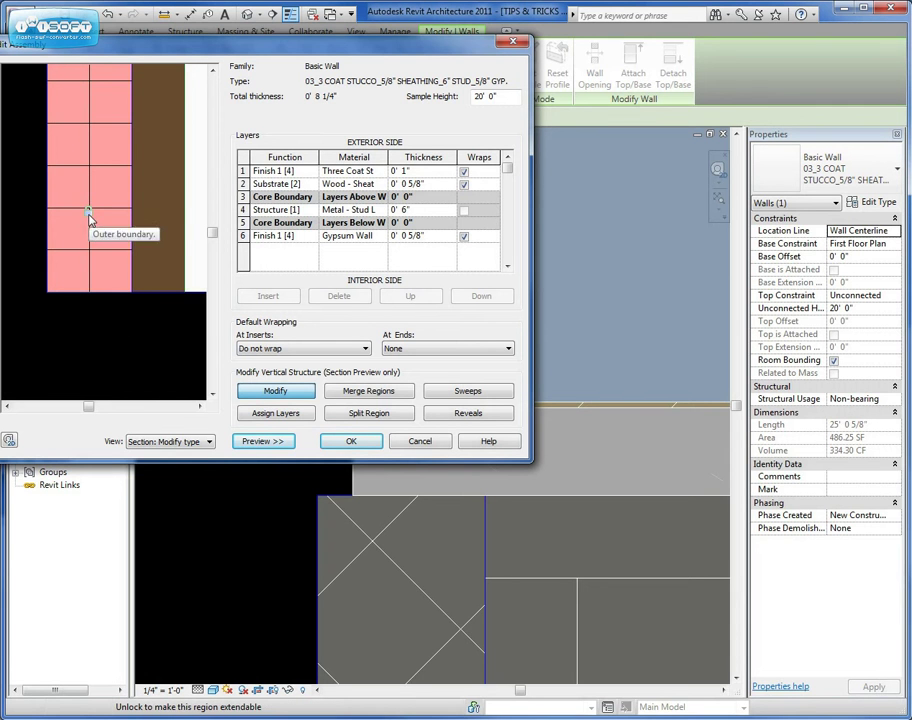
click(153, 296)
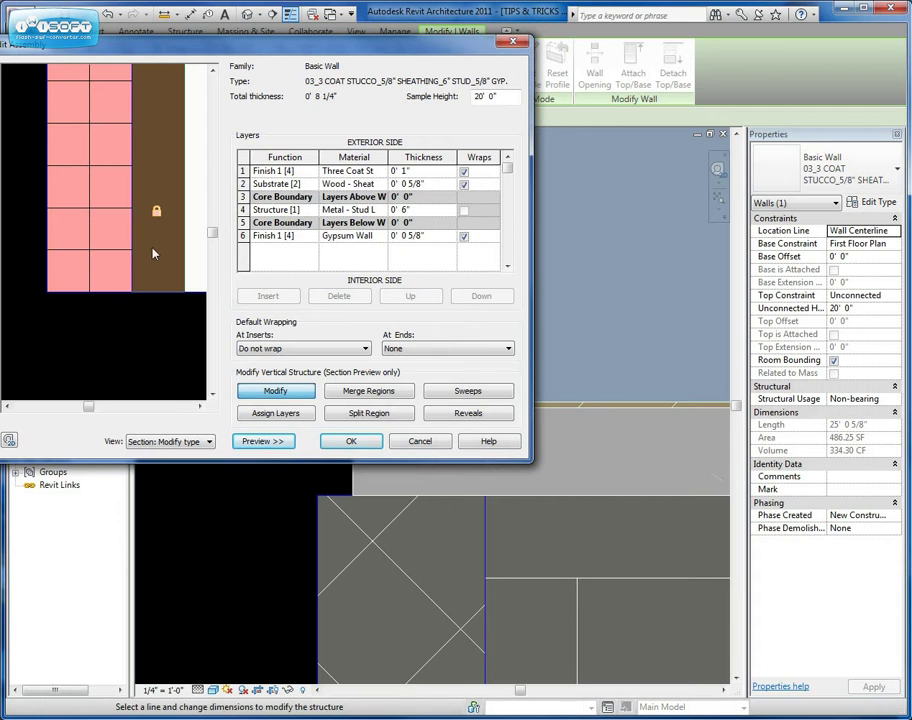
click(156, 211)
click(280, 392)
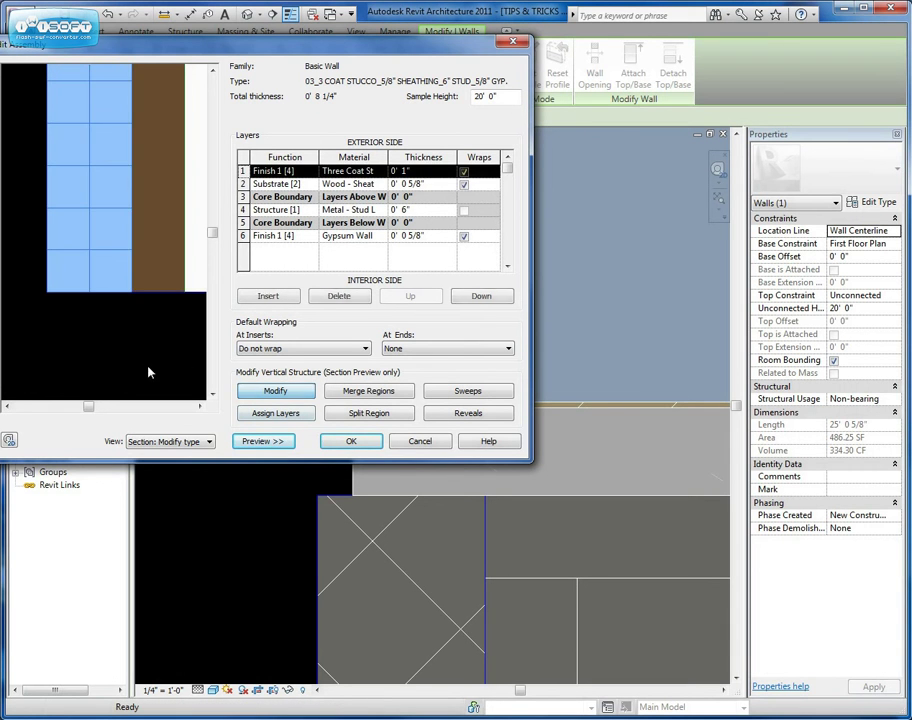
scroll(144, 367, down, 5)
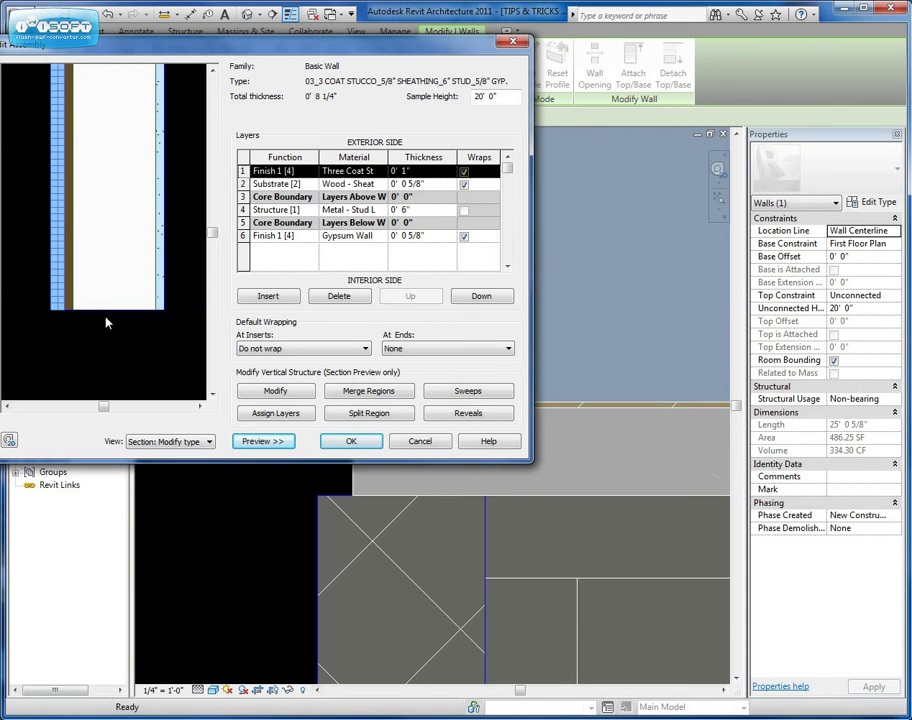
click(354, 442)
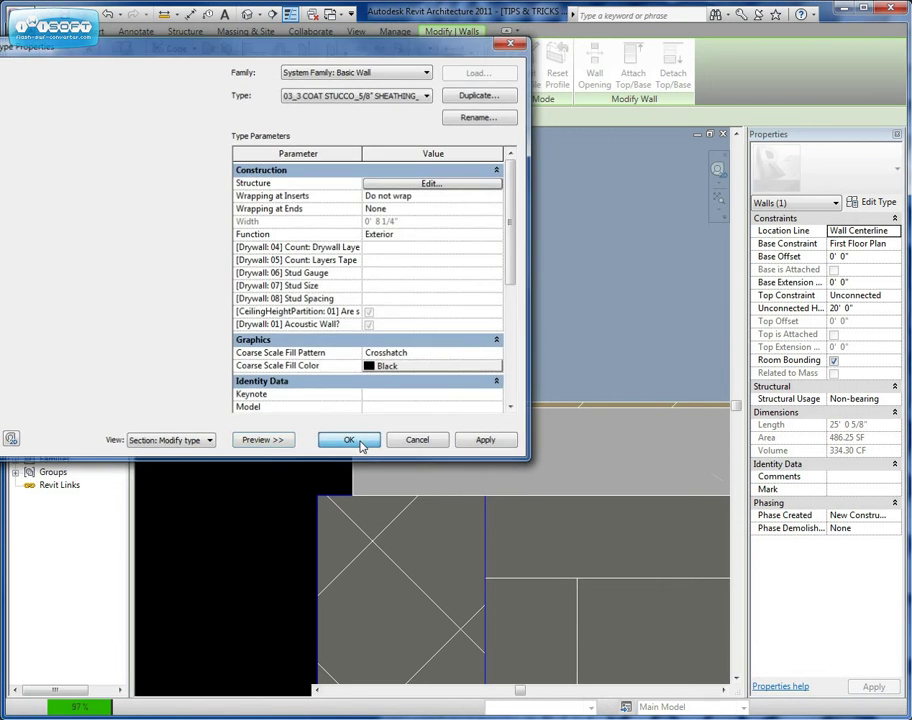
Step: Confirm the type changes and pull the wall's exterior layers down past the floor slab
click(360, 445)
click(271, 438)
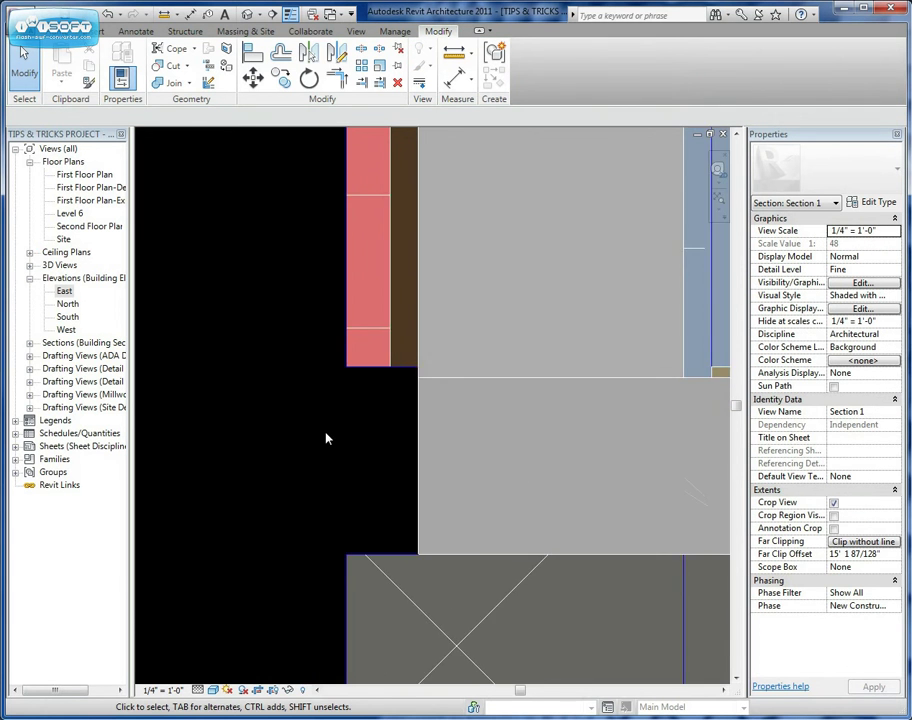
middle_drag(326, 437, 259, 424)
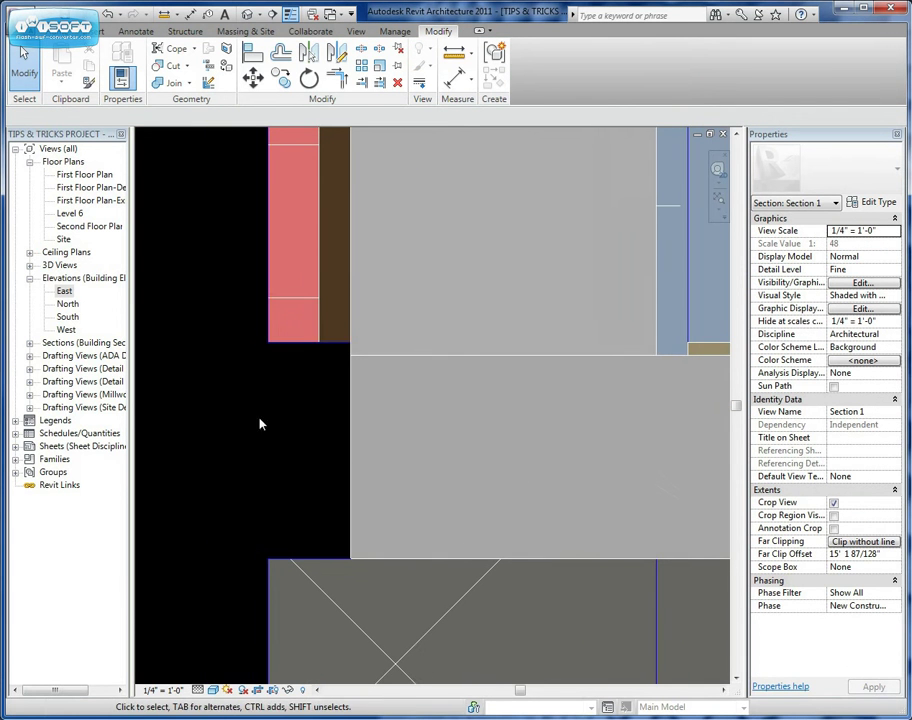
click(305, 345)
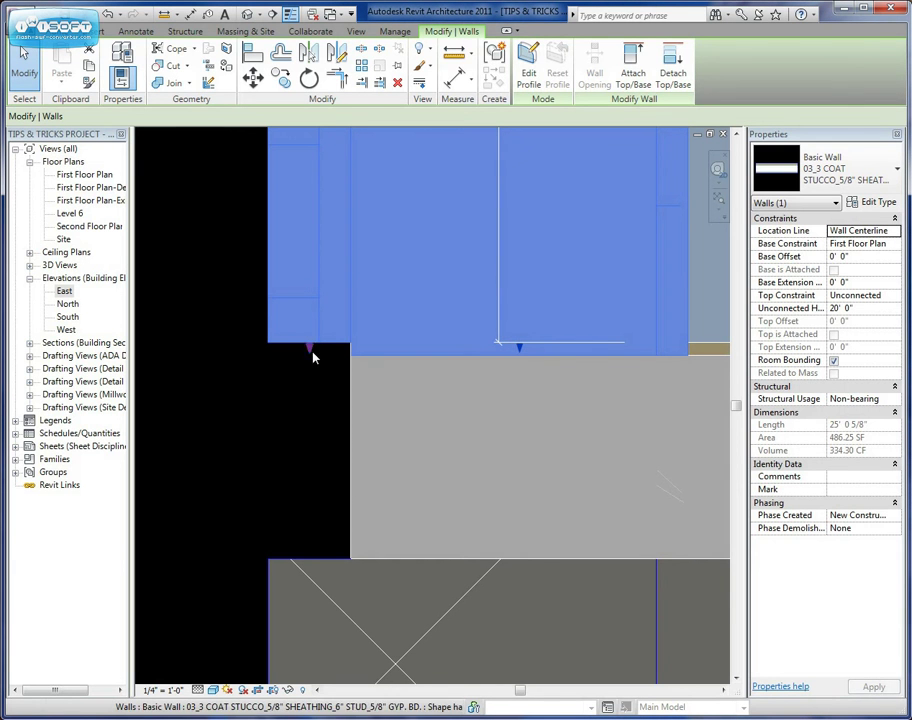
drag(310, 351, 309, 560)
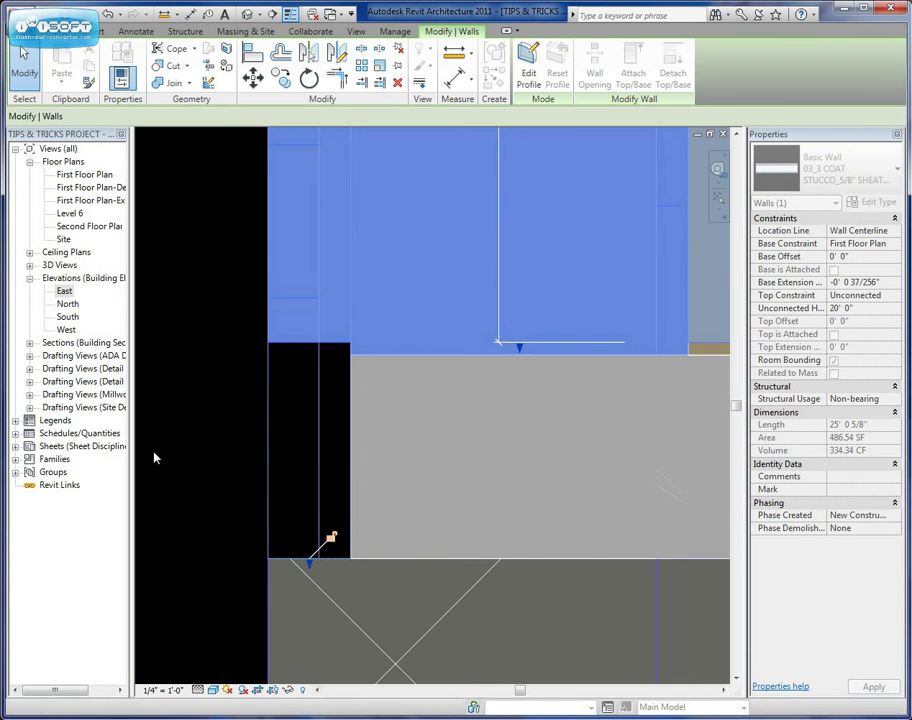
click(184, 443)
scroll(184, 443, down, 6)
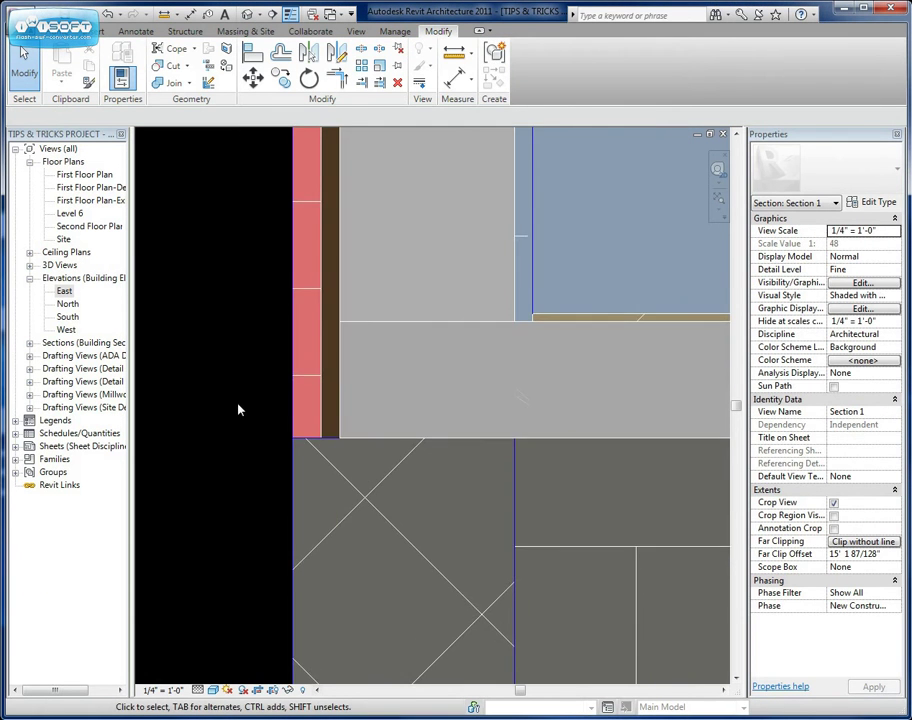
Step: Switch Section 1 to Hidden Line style and frame the wall-floor corner
click(213, 690)
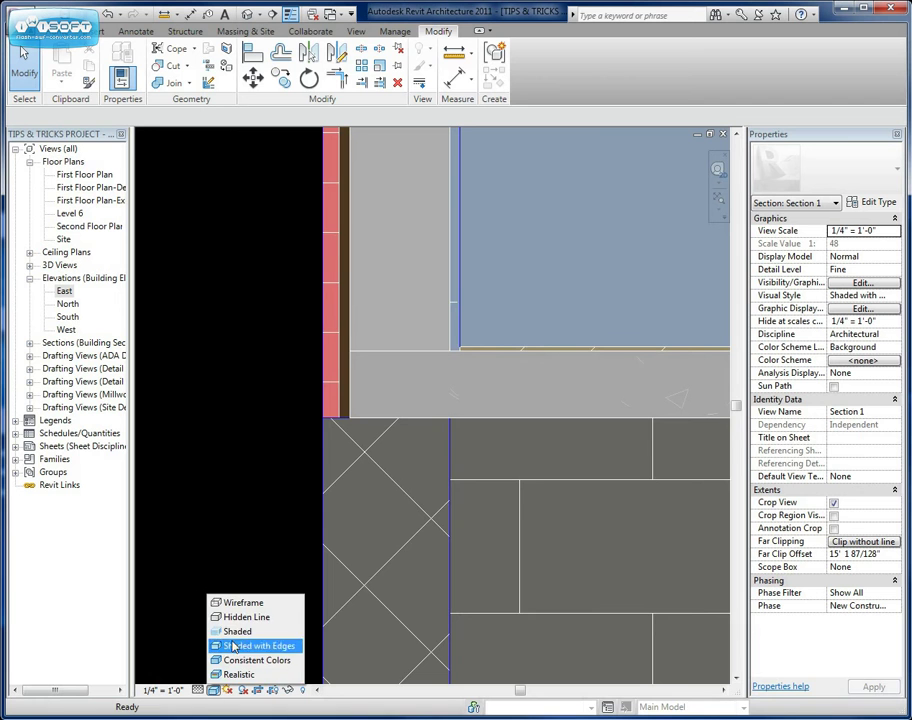
click(244, 619)
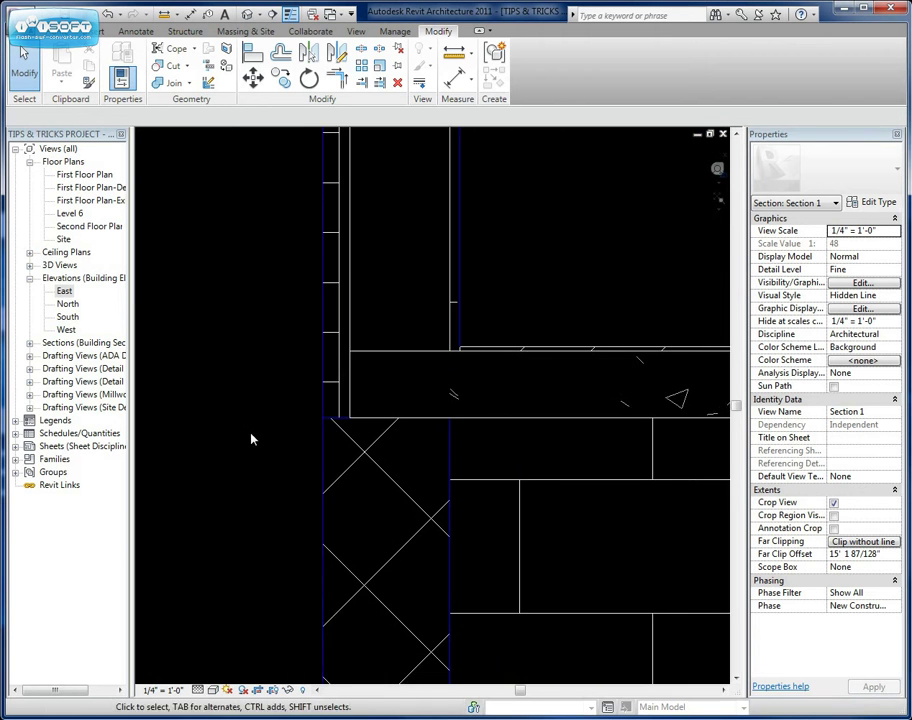
scroll(260, 470, down, 1)
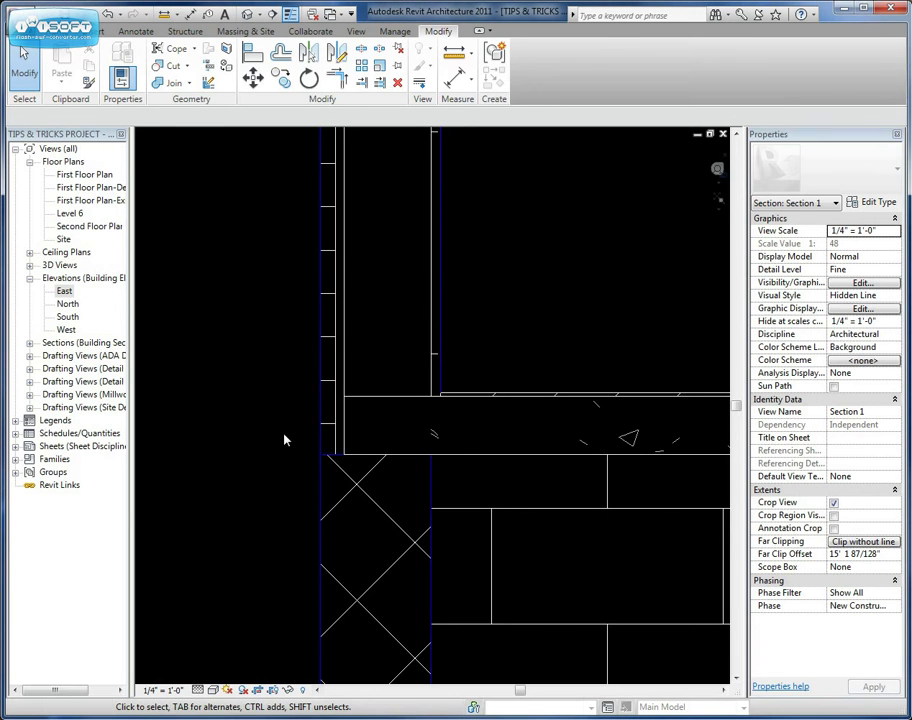
middle_drag(284, 440, 292, 476)
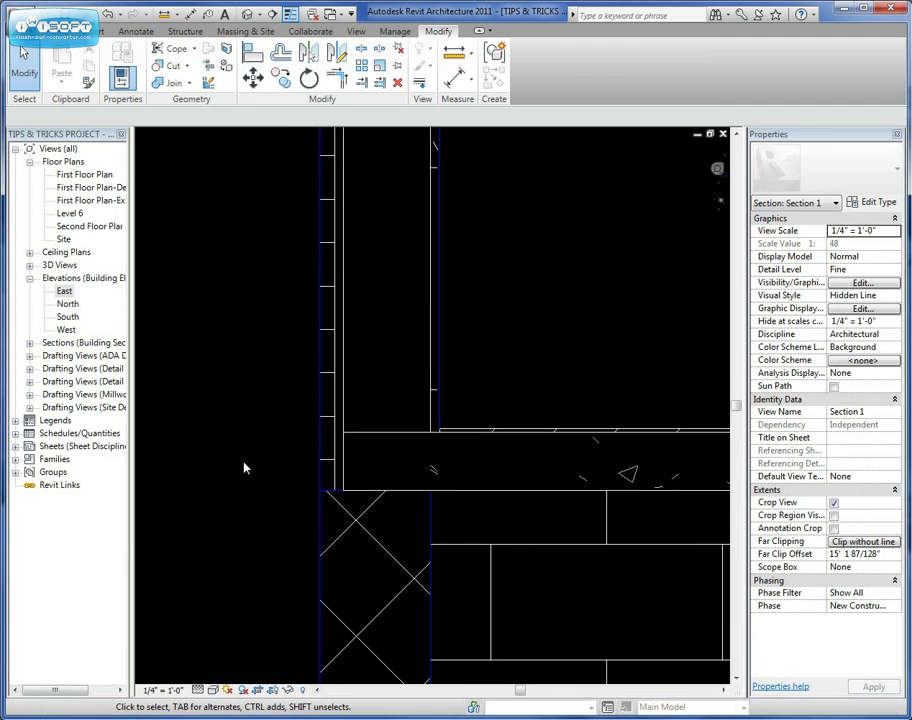
scroll(240, 480, down, 2)
middle_drag(236, 493, 415, 476)
scroll(238, 437, down, 4)
Step: Rejoin the wall and floor slab with Join Geometry, then select the exterior wall
scroll(476, 426, up, 5)
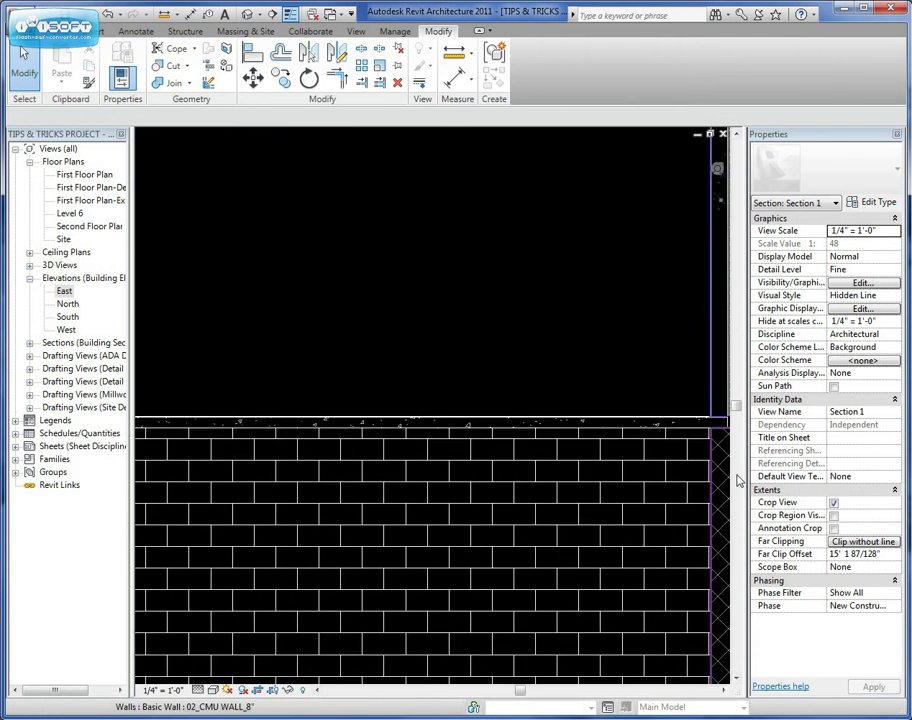
scroll(500, 445, up, 4)
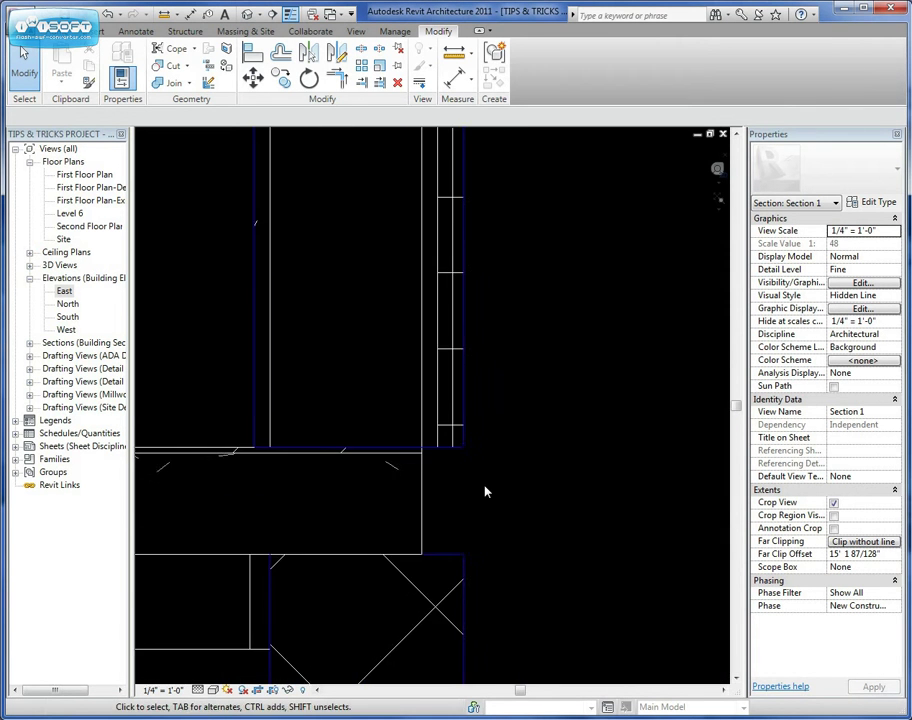
middle_drag(520, 480, 543, 453)
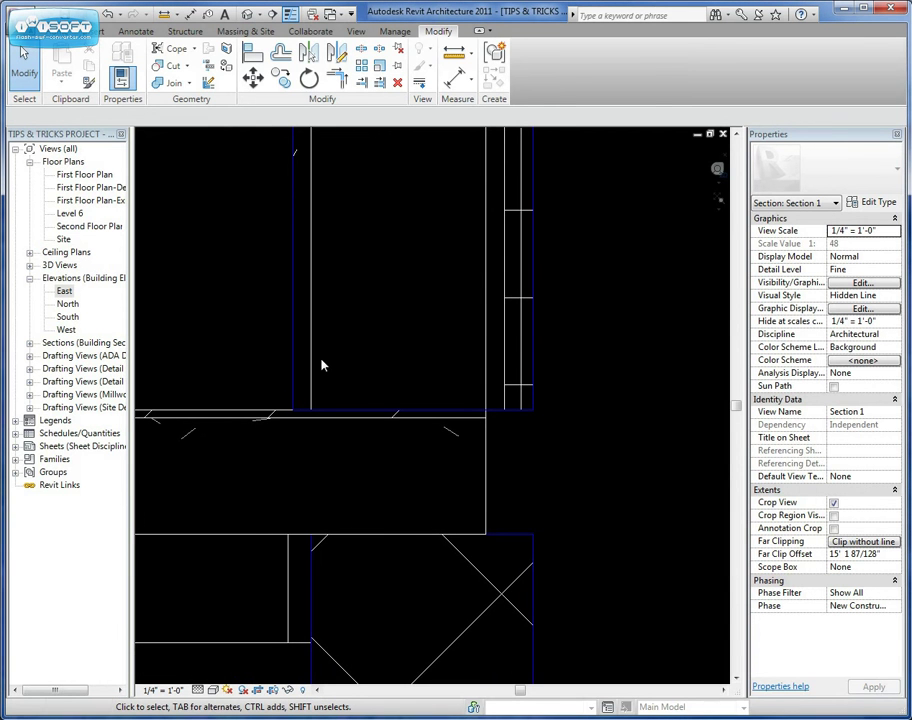
middle_drag(322, 344, 370, 322)
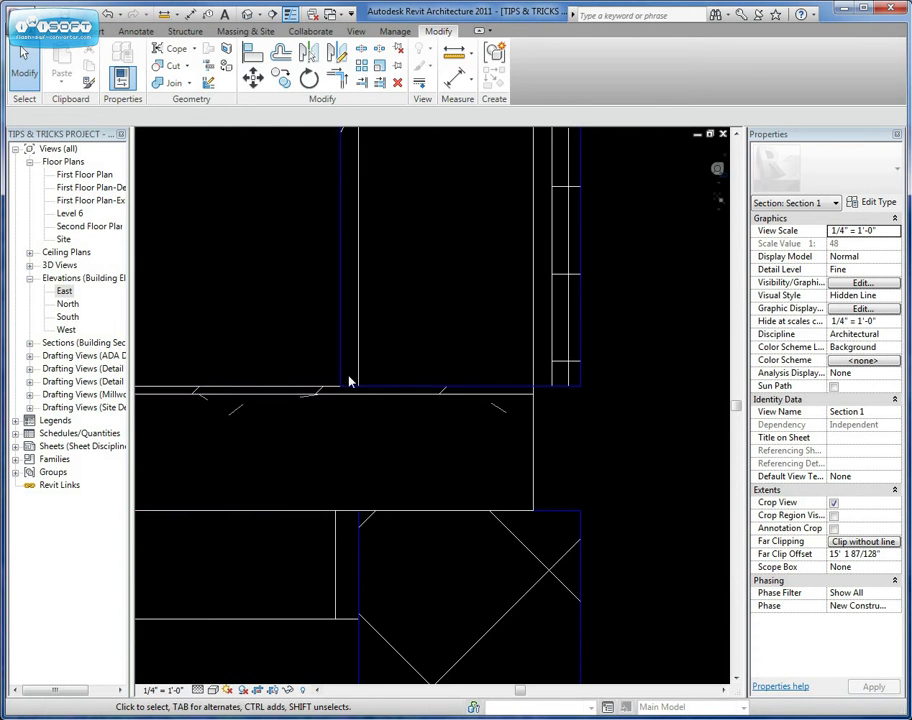
click(187, 82)
click(190, 100)
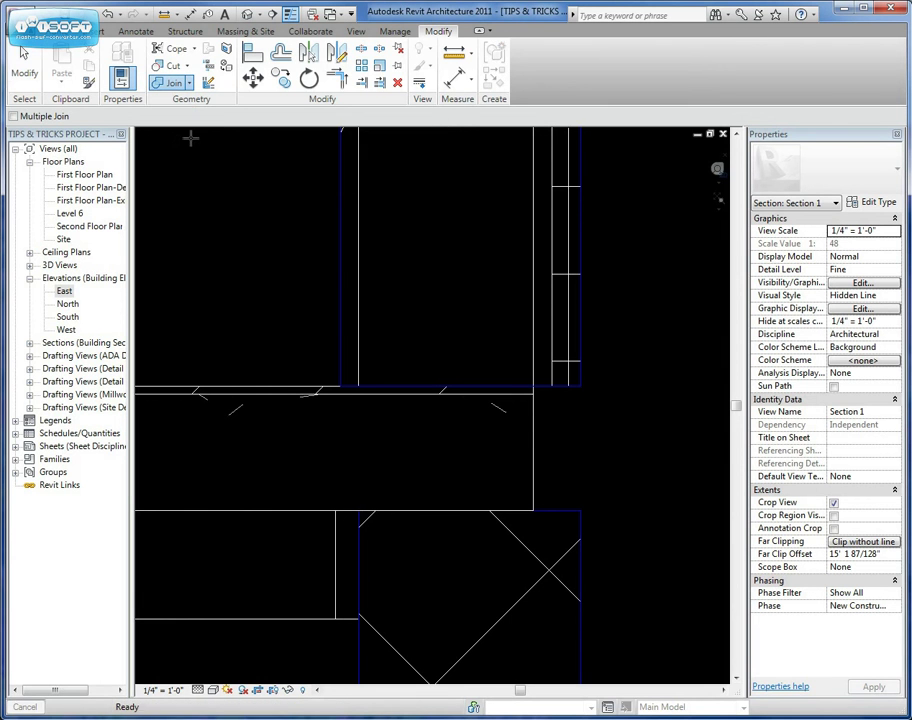
click(345, 299)
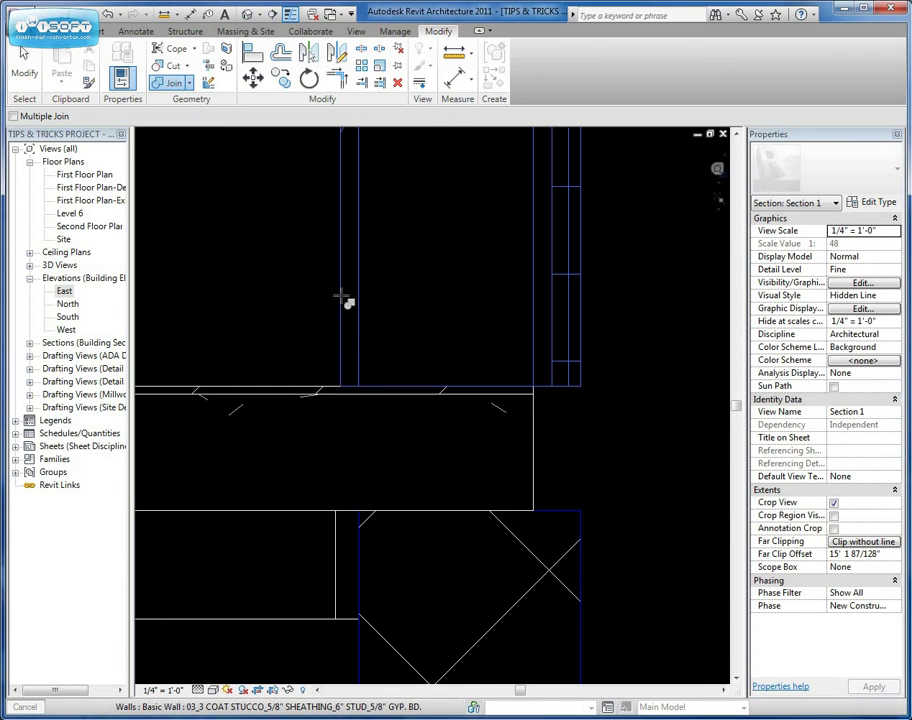
click(265, 418)
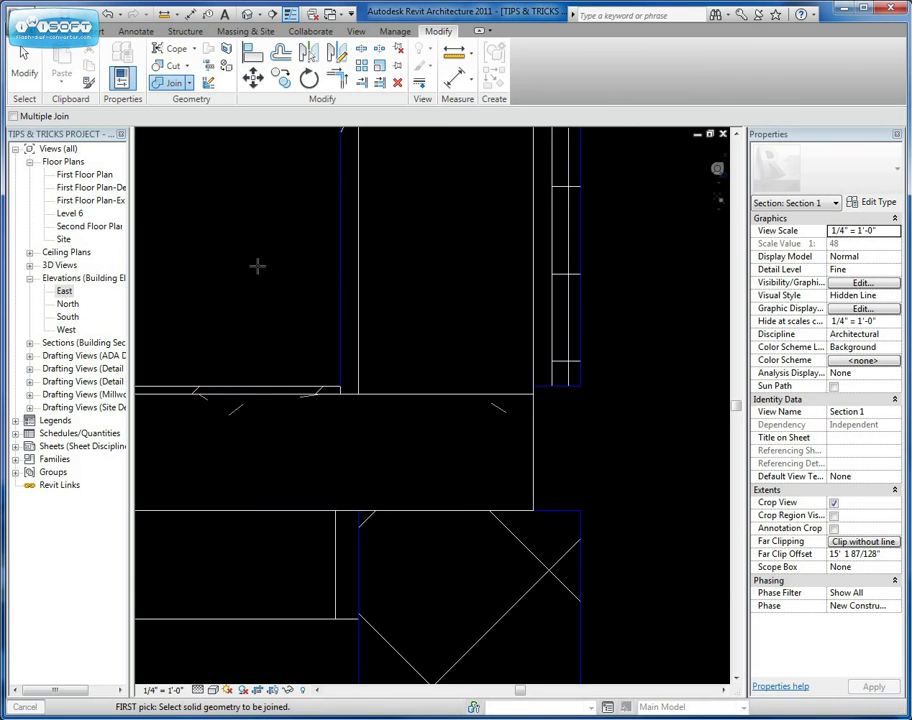
key(Escape)
click(586, 362)
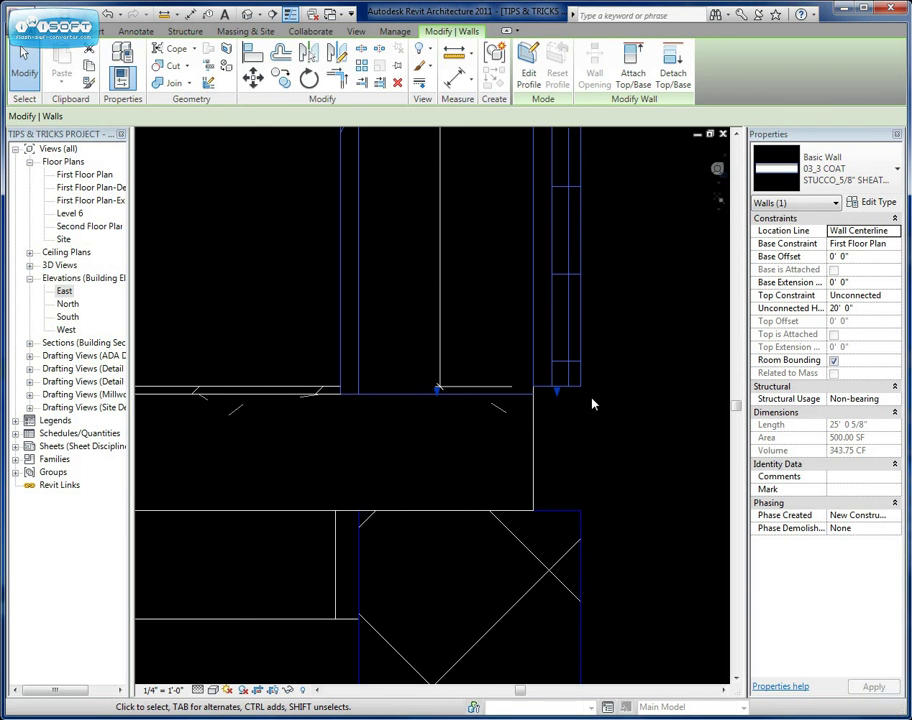
Step: Drag the wall's exterior layers down to end flush with the slab's underside
scroll(588, 419, up, 2)
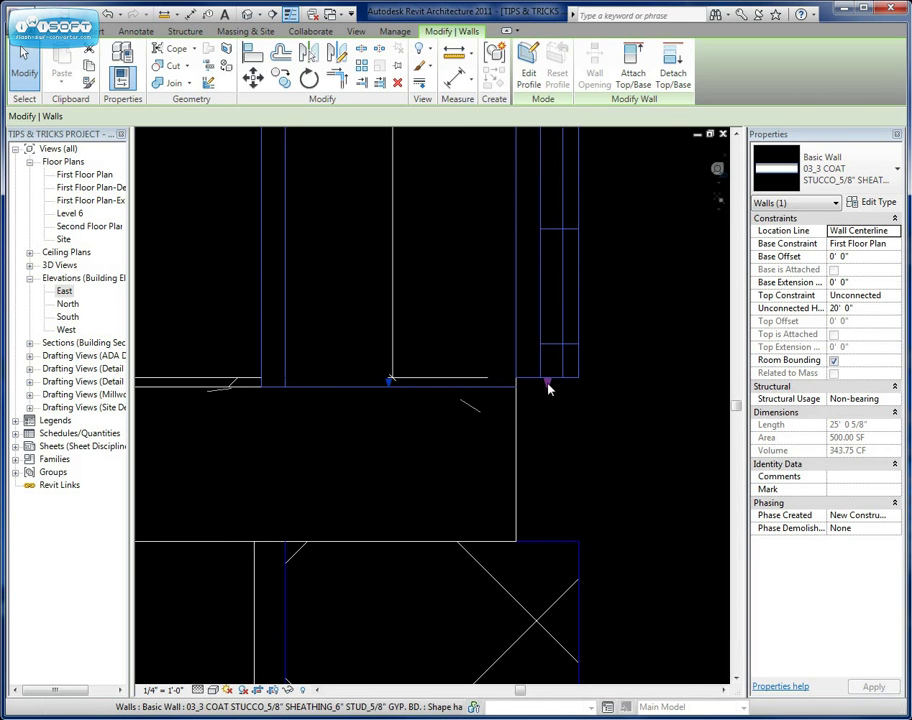
drag(548, 388, 552, 537)
click(586, 517)
scroll(595, 500, up, 4)
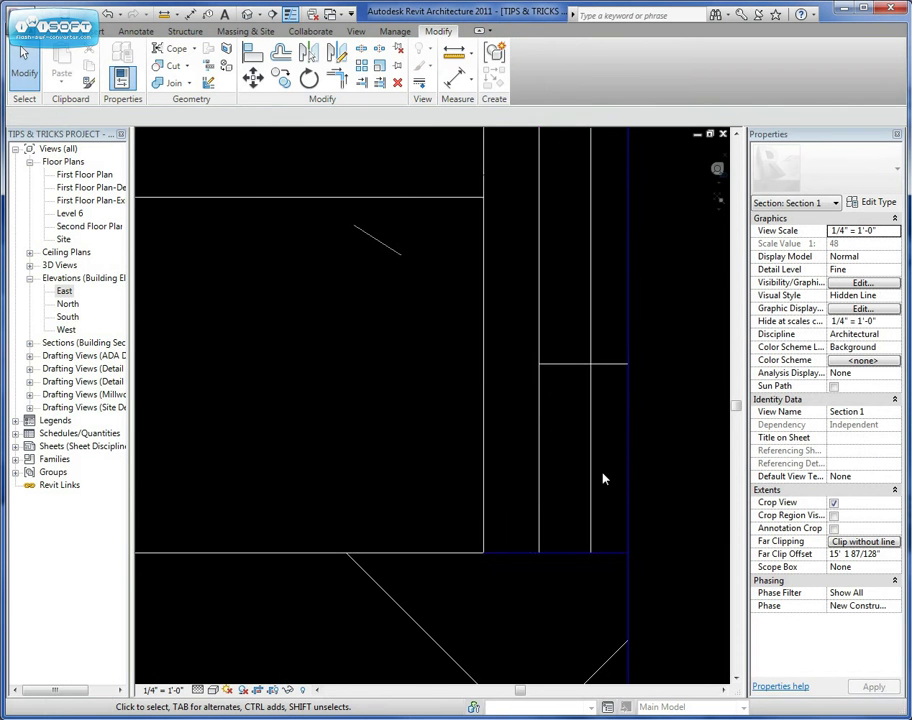
scroll(603, 479, down, 3)
scroll(568, 453, up, 3)
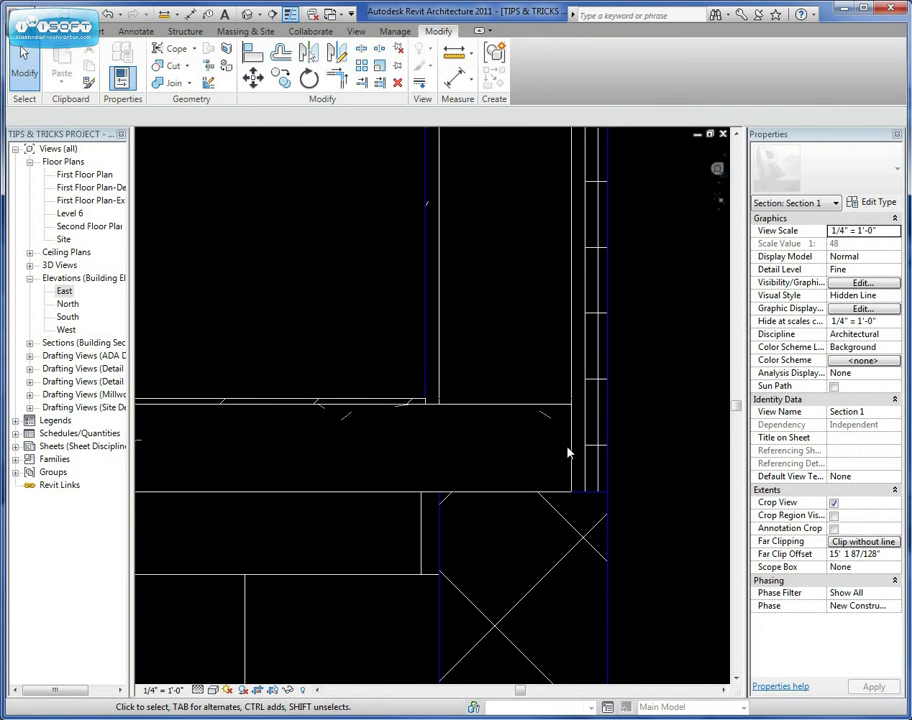
Step: Switch the section to Shaded with Edges and zoom out to the full crop region
click(212, 690)
click(244, 648)
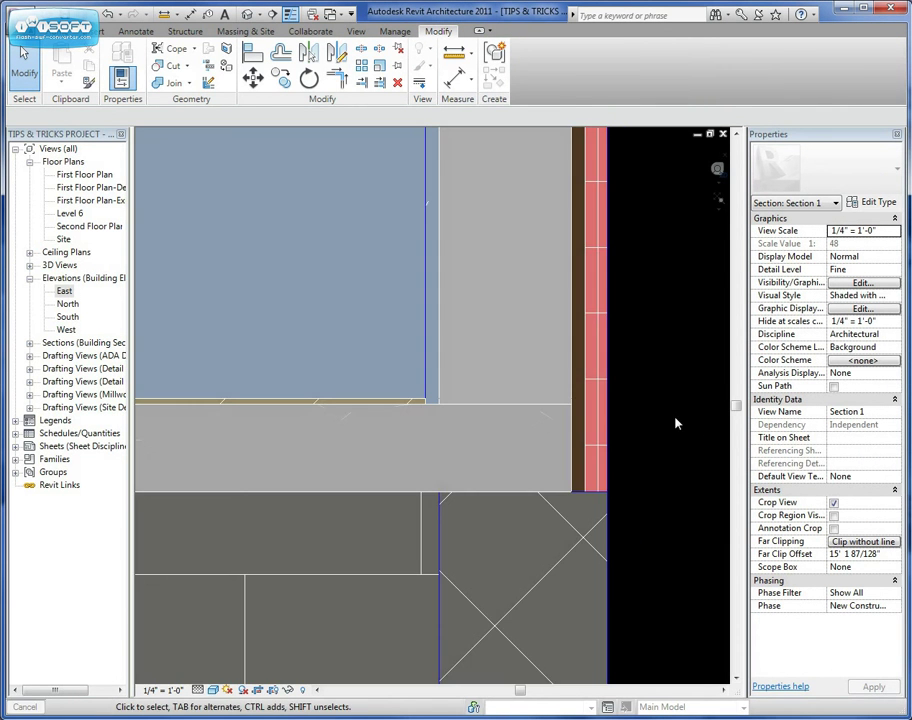
scroll(484, 374, up, 1)
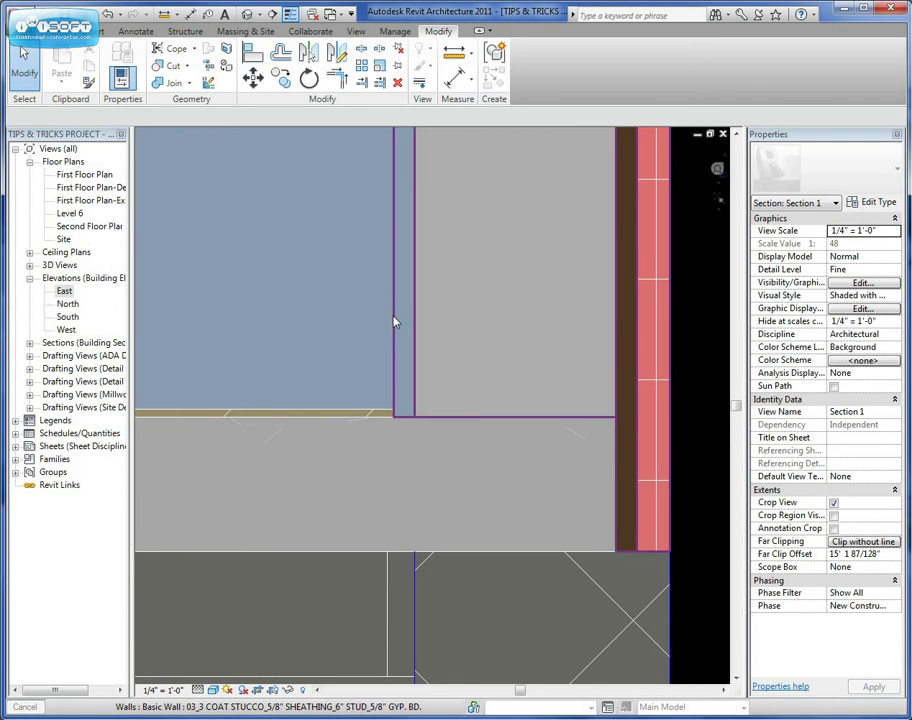
scroll(393, 345, down, 1)
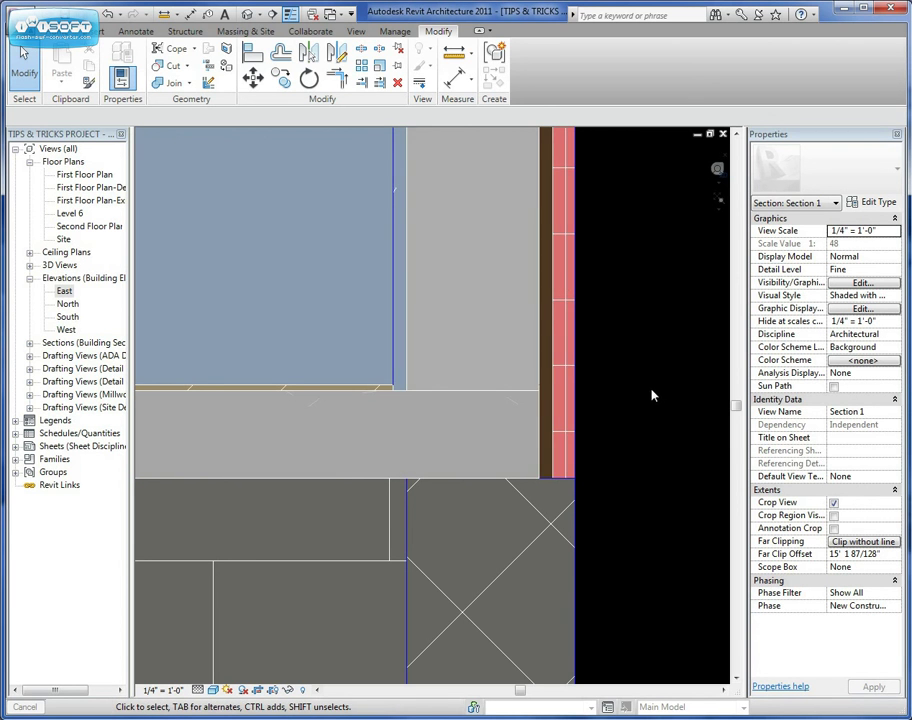
scroll(594, 393, down, 4)
scroll(554, 478, down, 5)
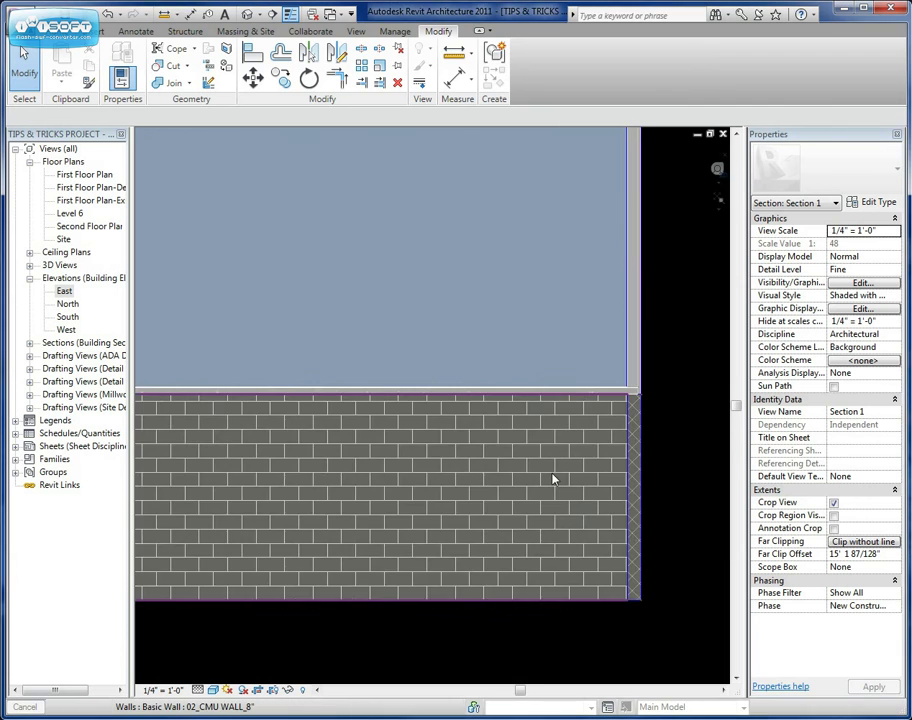